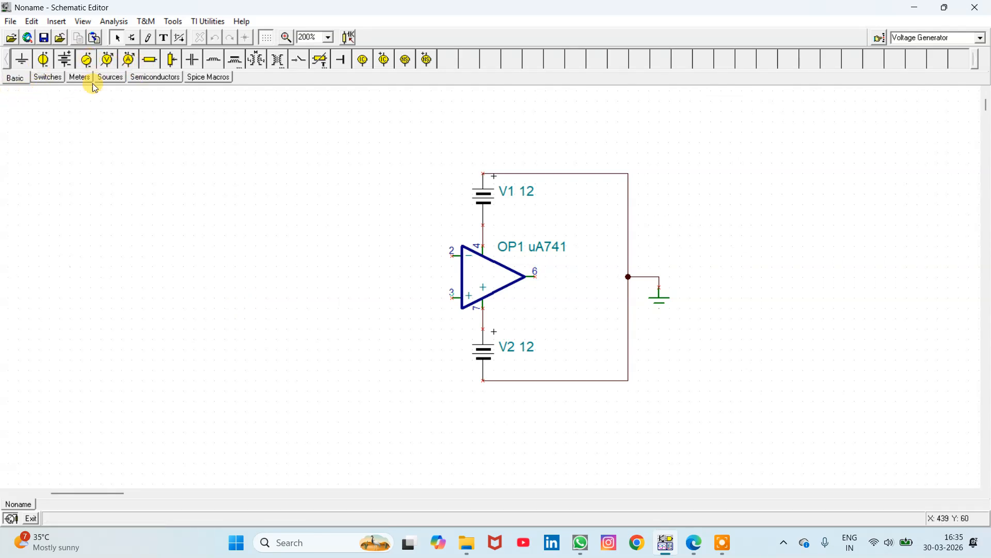
- Place three batteries in a row to the lower left of the op-amp
{"action": "left_click", "coordinate": [63, 61]}
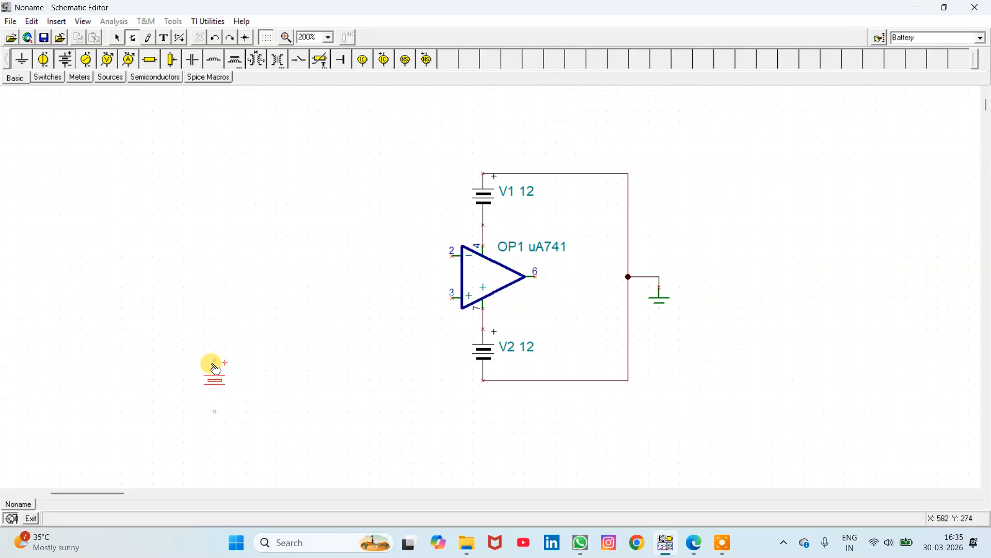
{"action": "left_click", "coordinate": [238, 376]}
{"action": "left_click", "coordinate": [288, 372]}
{"action": "left_click", "coordinate": [363, 375]}
{"action": "right_click", "coordinate": [516, 411]}
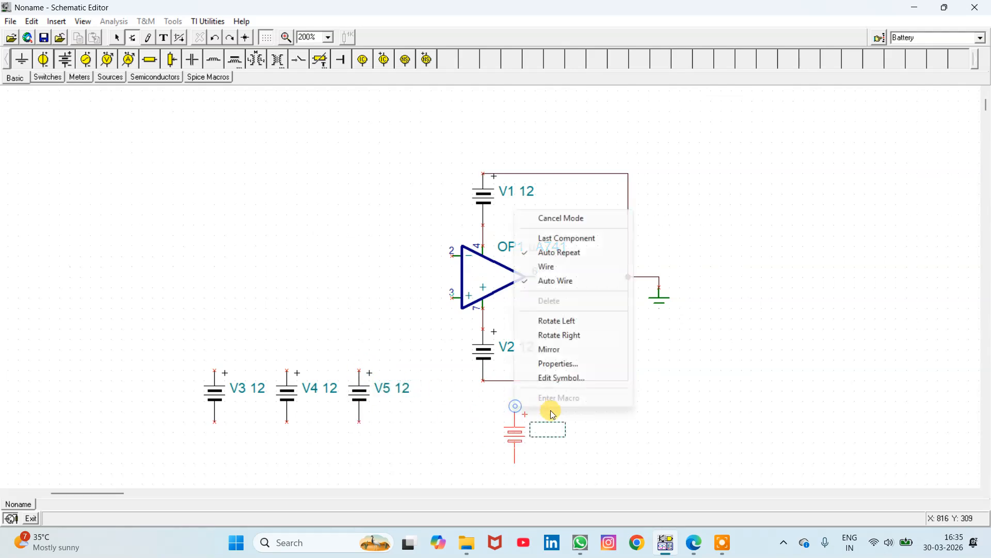
{"action": "left_click", "coordinate": [535, 218]}
- Label the battery V3 as Vin1 and set its voltage to 3 V
{"action": "double_click", "coordinate": [236, 396]}
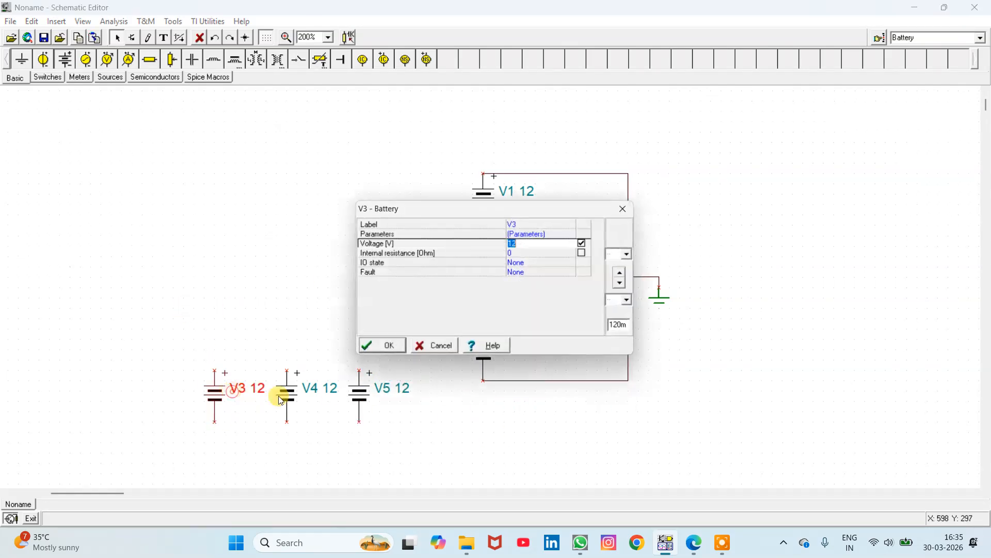
{"action": "left_click", "coordinate": [526, 223]}
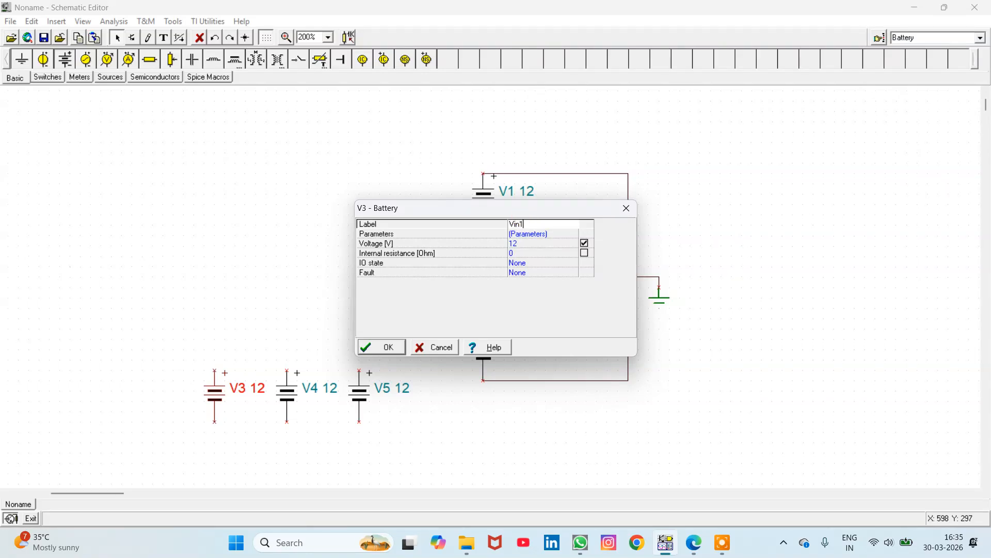
{"action": "left_click", "coordinate": [563, 246]}
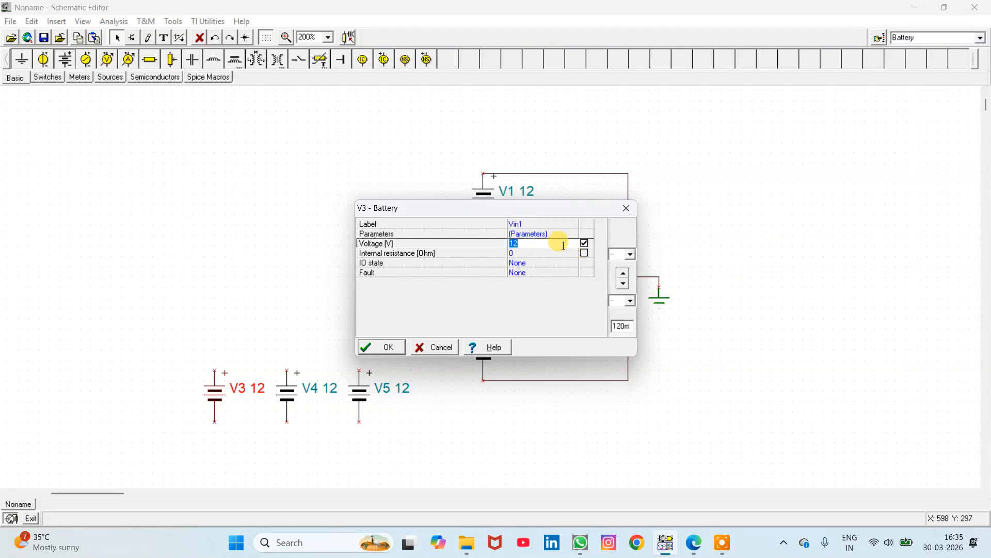
{"action": "left_click", "coordinate": [385, 354]}
- Label the battery V4 as Vin2 and set its voltage to 5 V
{"action": "double_click", "coordinate": [320, 388]}
{"action": "left_click", "coordinate": [561, 244]}
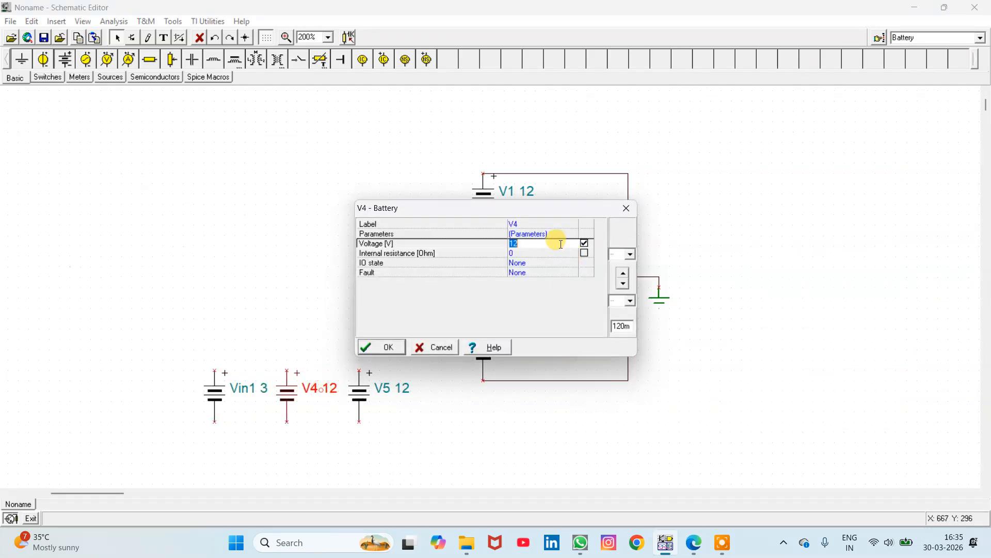
{"action": "left_click", "coordinate": [541, 225]}
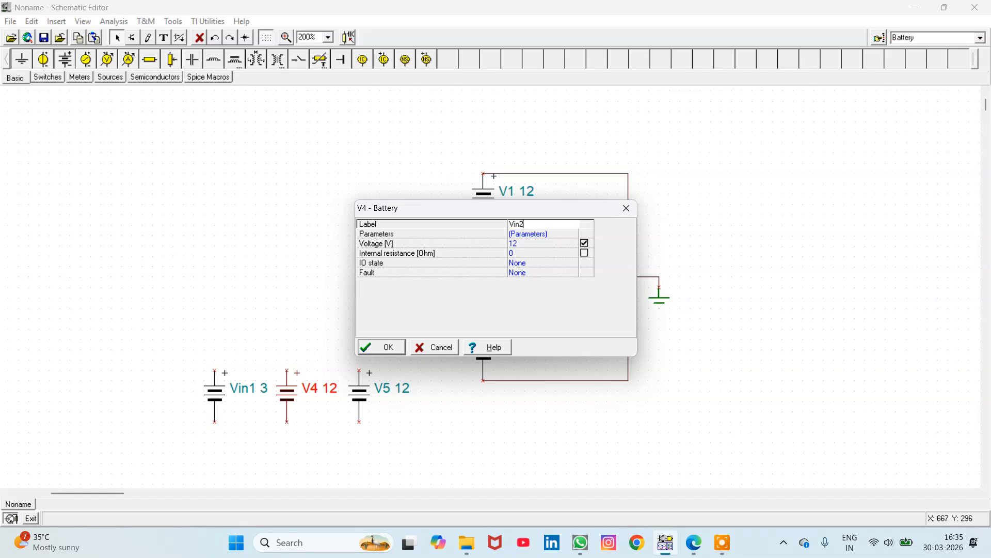
{"action": "type", "text": "in2"}
{"action": "left_click", "coordinate": [547, 246]}
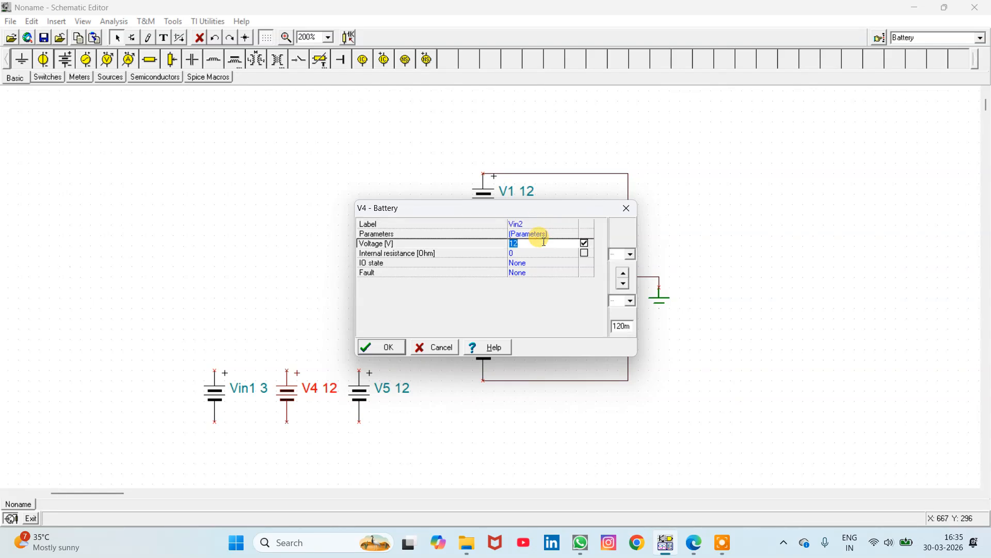
{"action": "left_click", "coordinate": [403, 348]}
- Set the battery V5 to 1.5 V and label it Vin3
{"action": "double_click", "coordinate": [394, 388]}
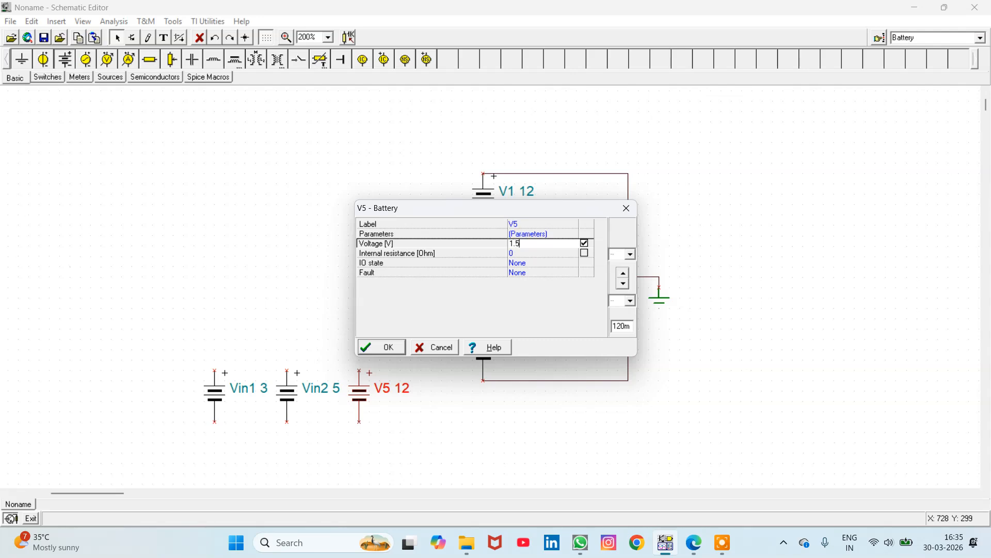
{"action": "left_click", "coordinate": [526, 222]}
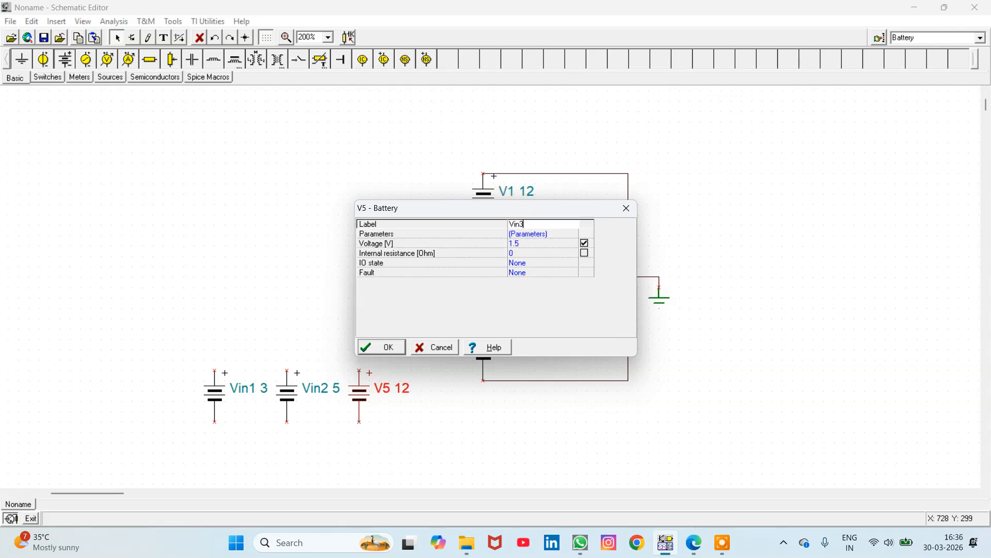
{"action": "key", "text": "Return"}
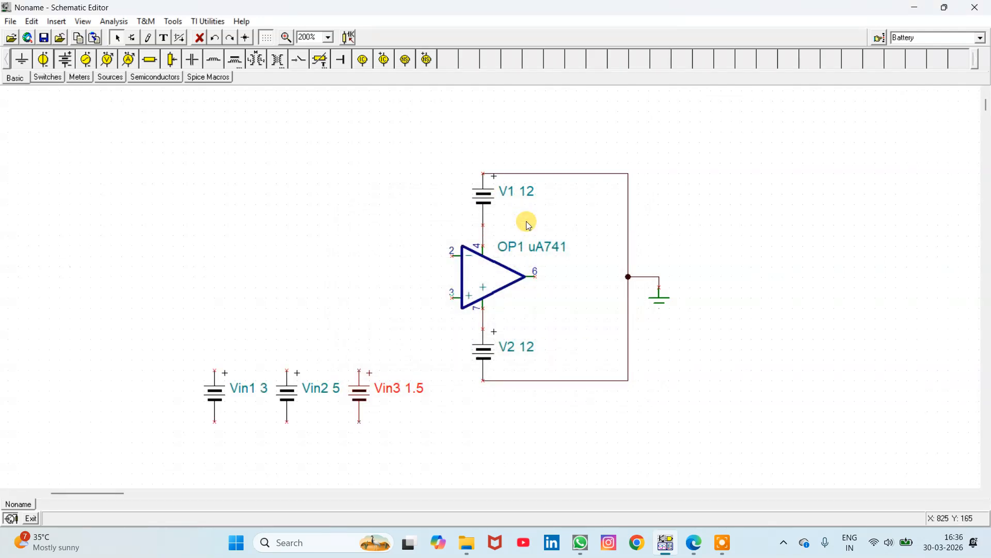
- Place a ground symbol below each of the Vin1, Vin2 and Vin3 batteries
{"action": "left_click", "coordinate": [23, 61]}
{"action": "left_click", "coordinate": [215, 440]}
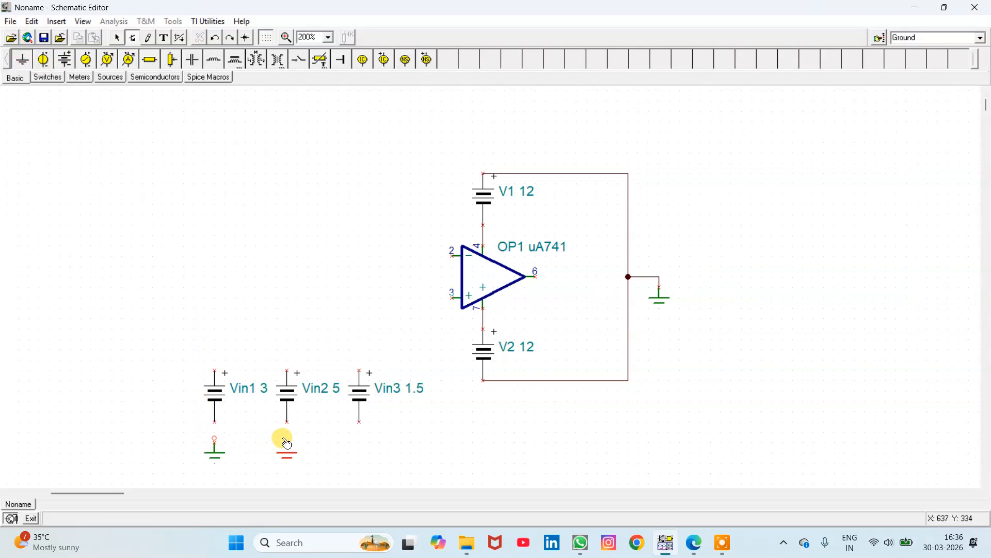
{"action": "left_click", "coordinate": [361, 442]}
{"action": "right_click", "coordinate": [440, 429]}
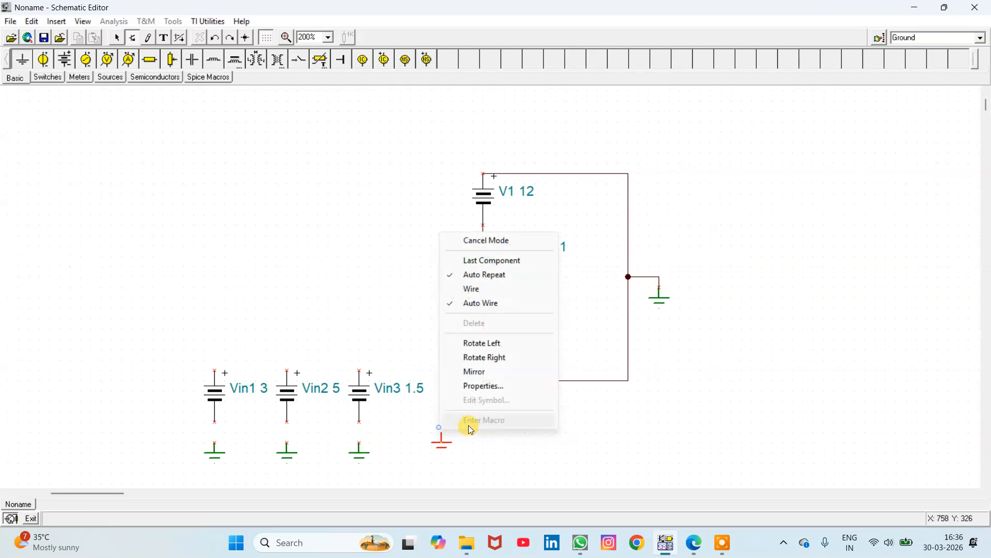
{"action": "left_click", "coordinate": [488, 242]}
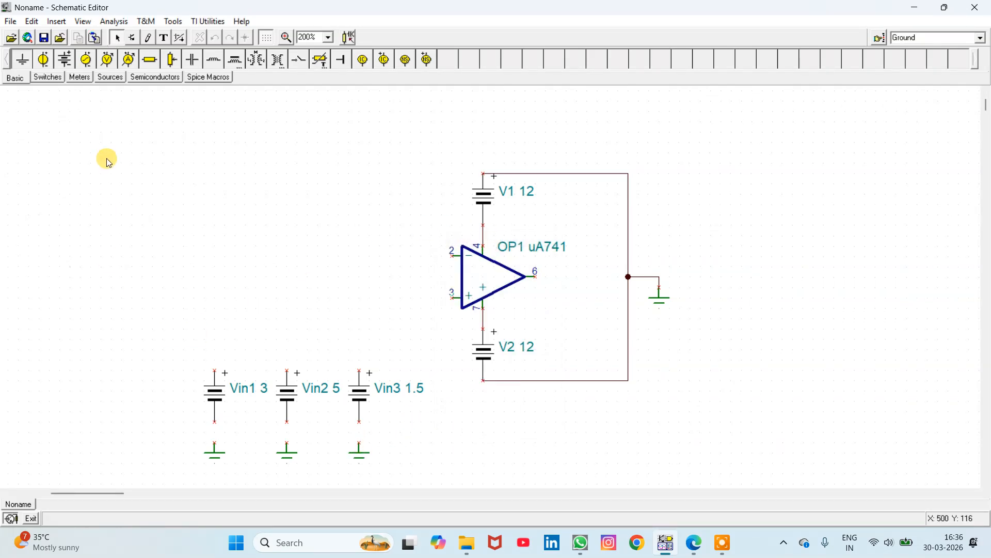
- Place three resistors in a row above the input batteries
{"action": "left_click", "coordinate": [149, 60]}
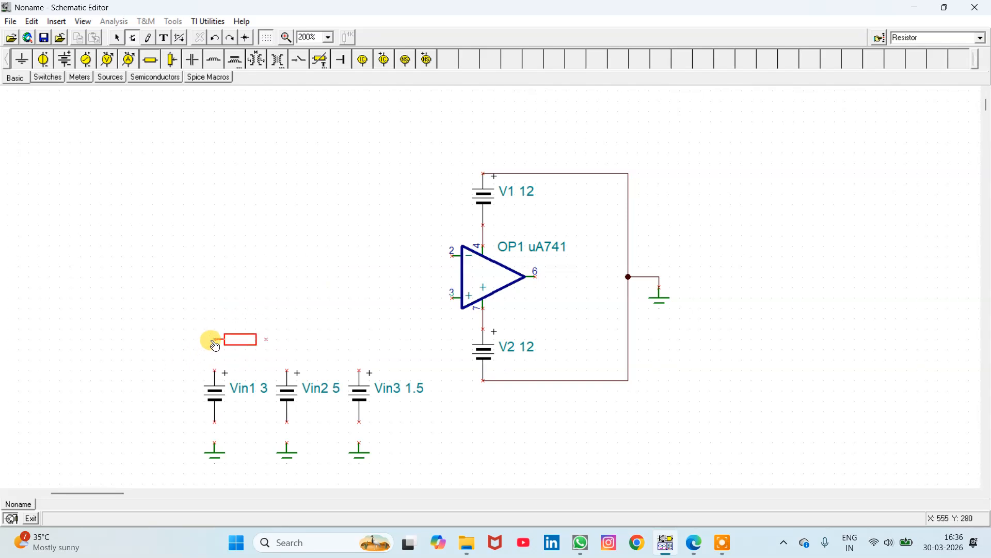
{"action": "left_click", "coordinate": [230, 338]}
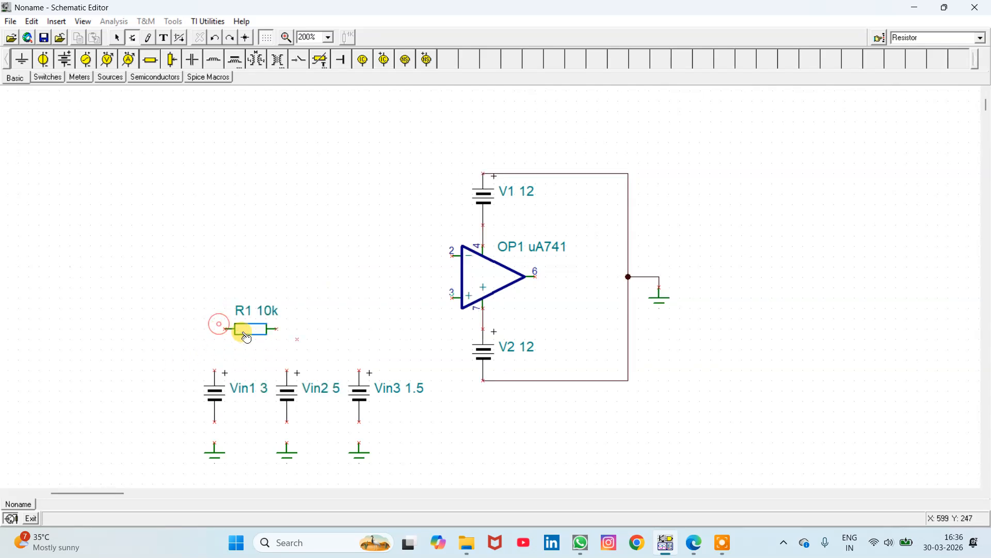
{"action": "left_click", "coordinate": [303, 331]}
{"action": "left_click", "coordinate": [394, 319]}
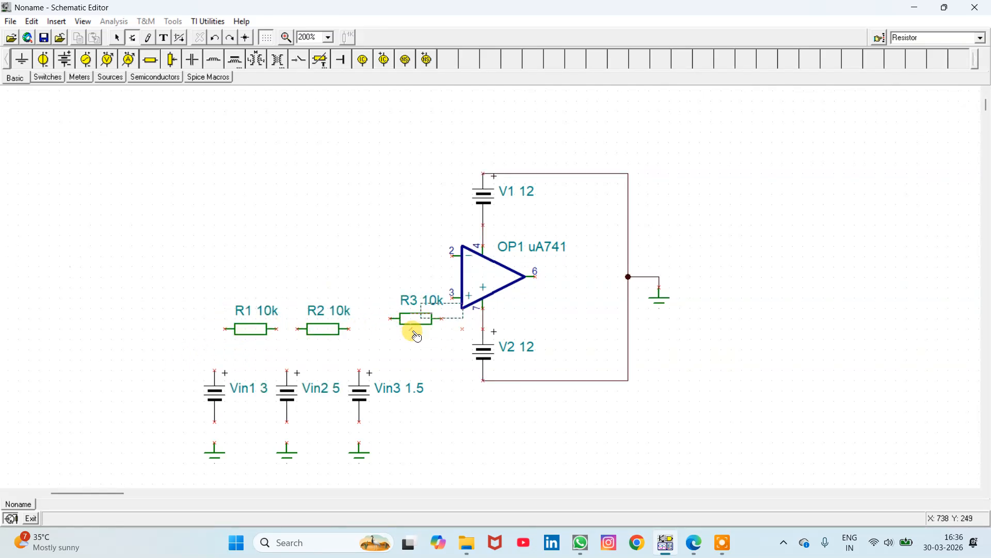
{"action": "right_click", "coordinate": [447, 350]}
{"action": "left_click", "coordinate": [448, 146]}
- Rotate resistor R3 to vertical and position it directly above Vin3
{"action": "left_click", "coordinate": [421, 324]}
{"action": "right_click", "coordinate": [420, 326]}
{"action": "left_click", "coordinate": [455, 435]}
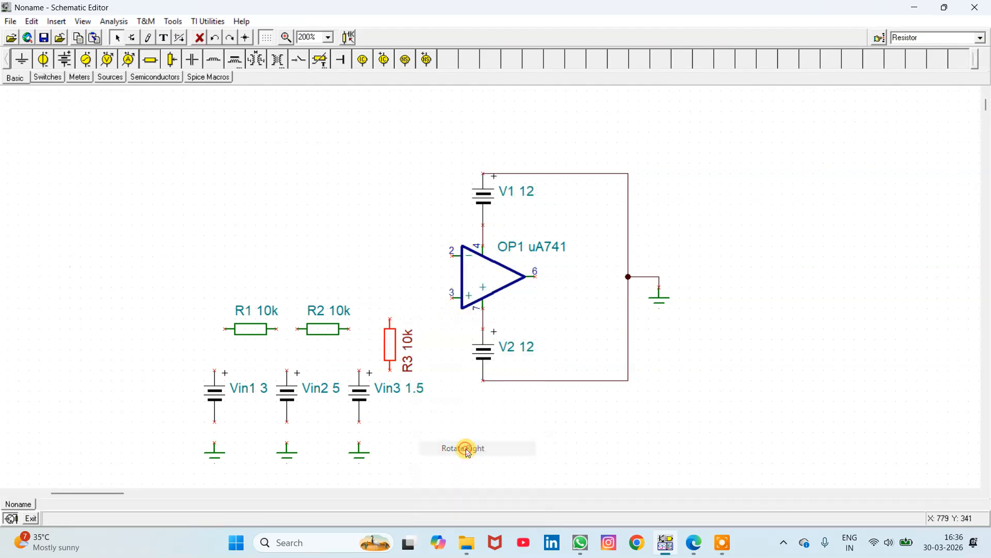
{"action": "left_click_drag", "start_coordinate": [396, 356], "coordinate": [364, 337]}
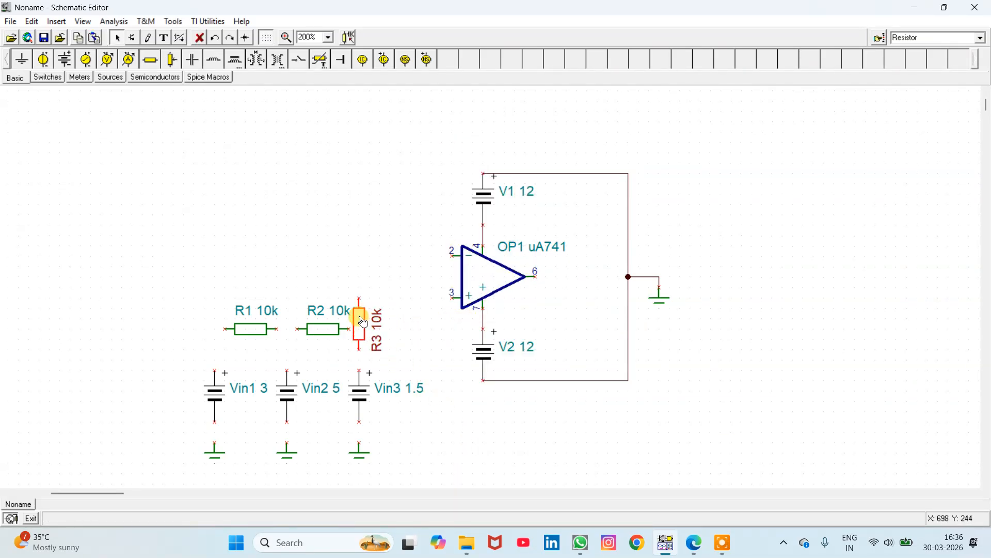
- Wire R3 between op-amp pin 3 and Vin3's positive terminal, and set its resistance to 1k
{"action": "left_click_drag", "start_coordinate": [452, 296], "coordinate": [358, 297]}
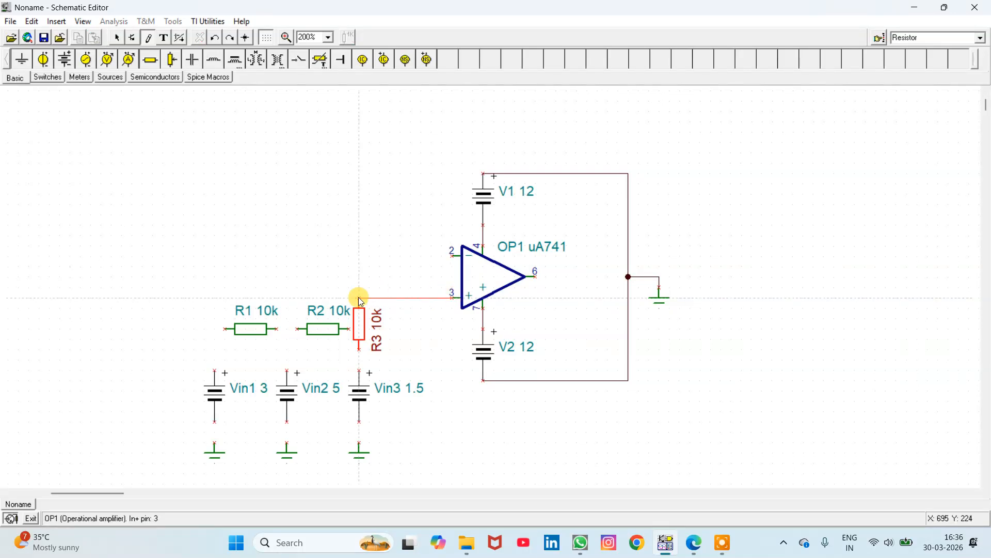
{"action": "double_click", "coordinate": [380, 340]}
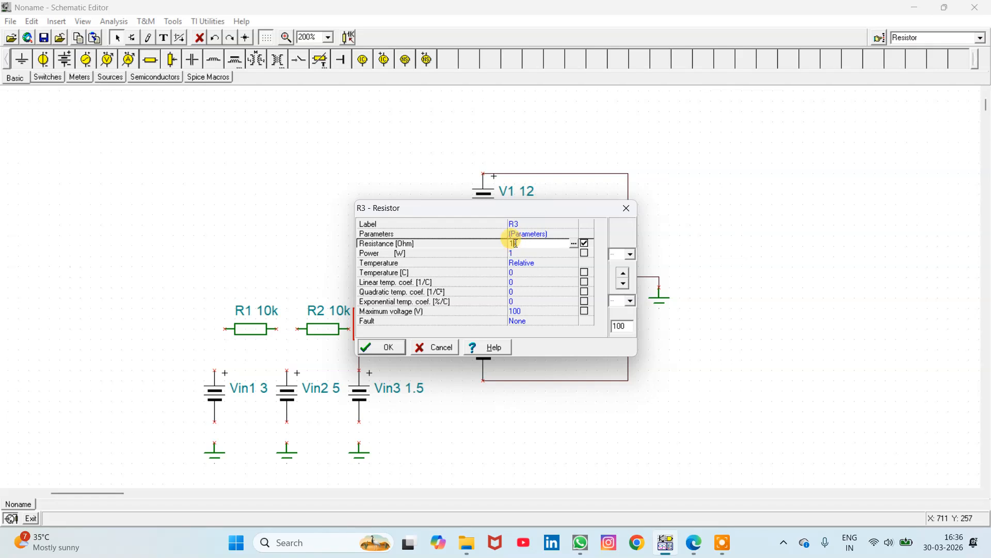
{"action": "key", "text": "Return"}
- Rotate resistors R2 and R1 to vertical and position R2 directly above Vin2
{"action": "right_click", "coordinate": [326, 332]}
{"action": "left_click", "coordinate": [387, 440]}
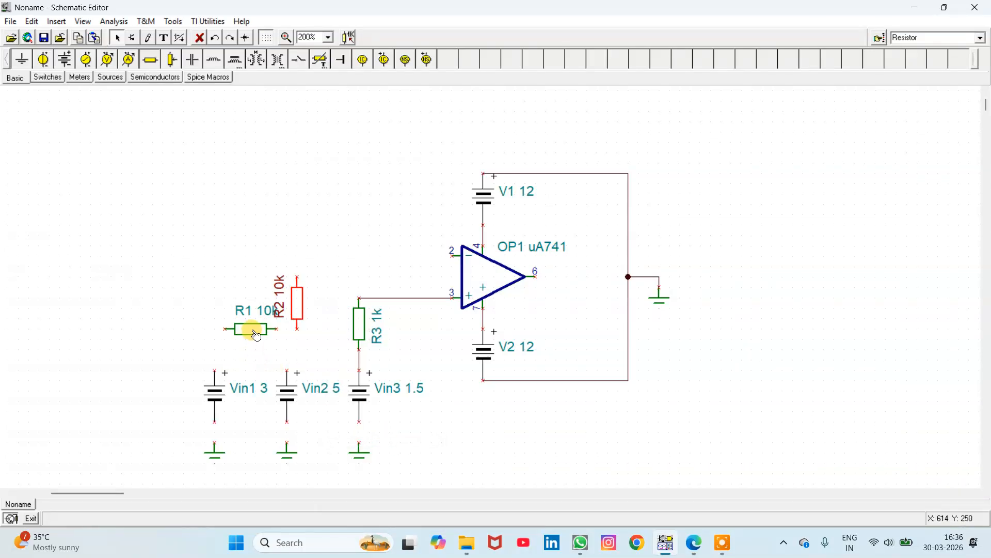
{"action": "right_click", "coordinate": [251, 330]}
{"action": "left_click", "coordinate": [325, 244]}
{"action": "left_click_drag", "start_coordinate": [297, 304], "coordinate": [292, 330]}
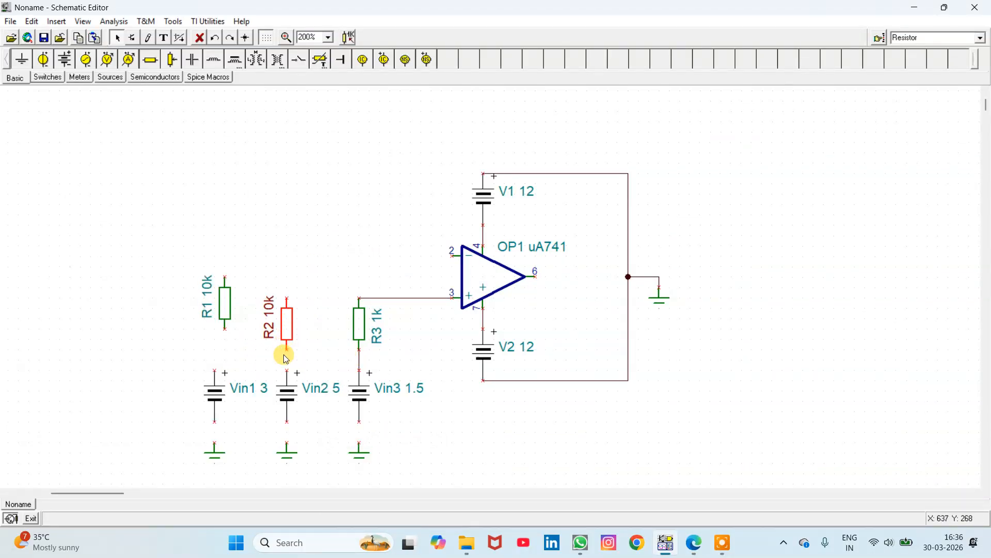
- Wire R2's lower end to Vin2's positive terminal and its upper end to the top of R3
{"action": "left_click", "coordinate": [286, 349]}
{"action": "left_click", "coordinate": [284, 368]}
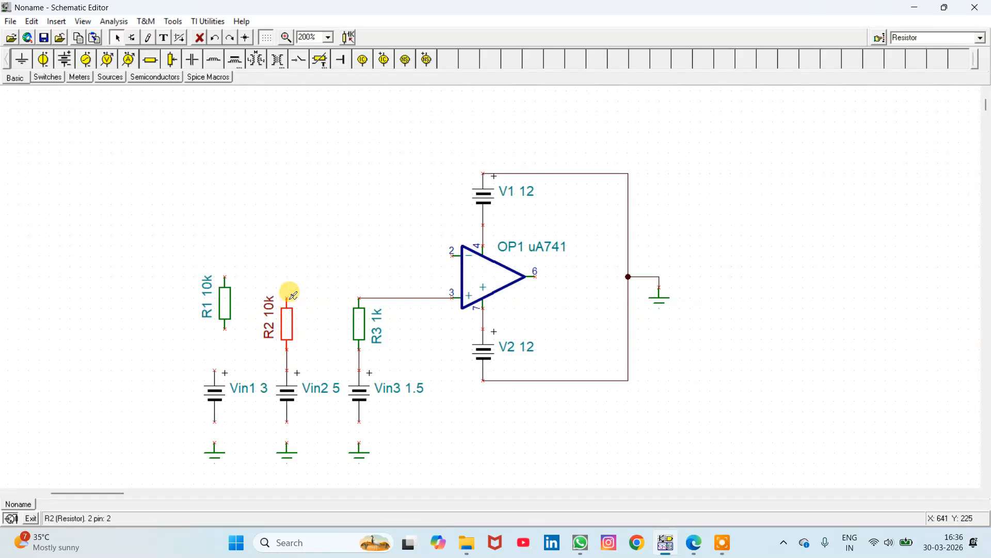
{"action": "left_click", "coordinate": [287, 297]}
{"action": "left_click", "coordinate": [359, 298]}
- Move R1 directly above Vin1 and wire it between Vin1's positive terminal and the top of R2
{"action": "left_click_drag", "start_coordinate": [226, 316], "coordinate": [216, 346]}
{"action": "left_click", "coordinate": [214, 349]}
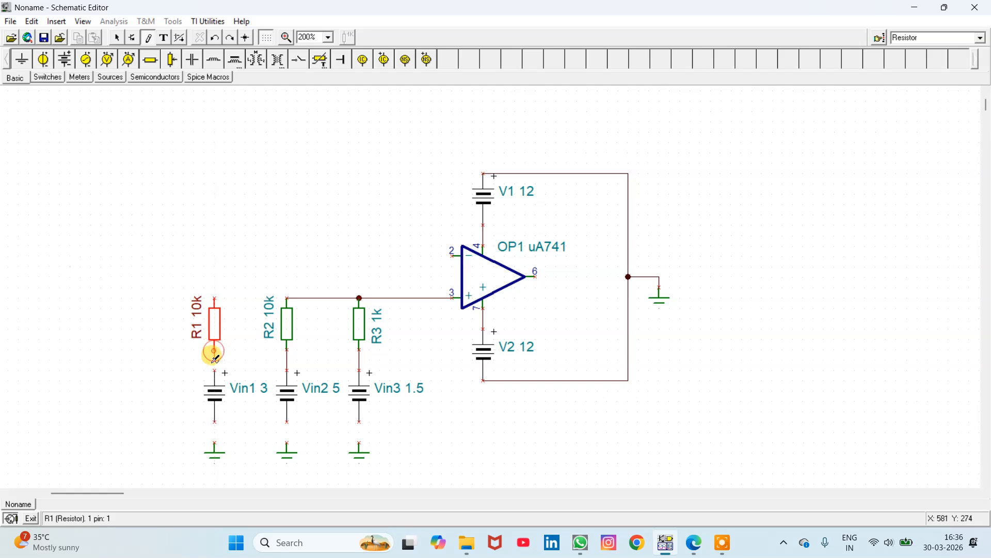
{"action": "left_click", "coordinate": [214, 369]}
{"action": "left_click", "coordinate": [214, 298]}
{"action": "left_click", "coordinate": [287, 298]}
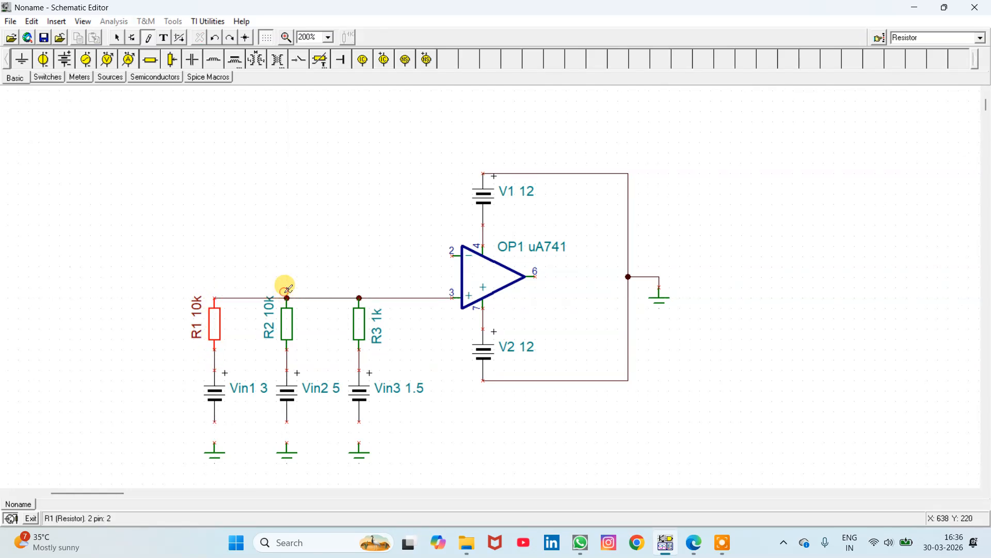
{"action": "key", "text": "Escape"}
- Set the resistance of R2 and R1 to 1k each
{"action": "double_click", "coordinate": [283, 315]}
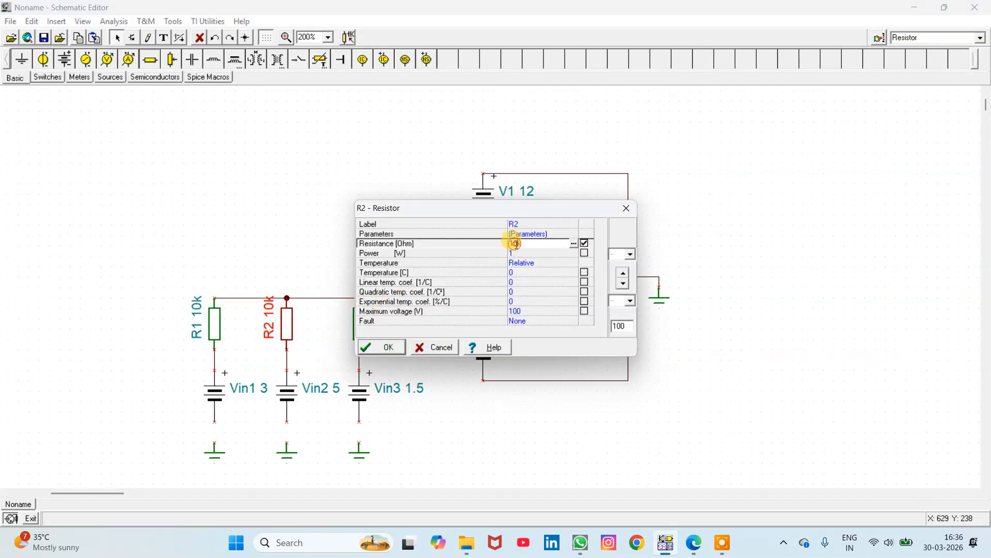
{"action": "type", "text": "1k"}
{"action": "key", "text": "Return"}
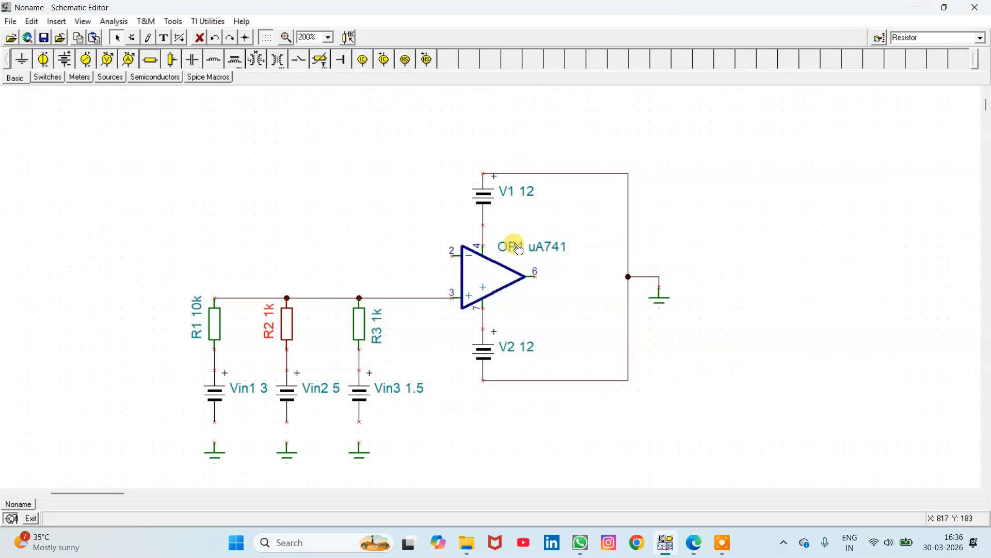
{"action": "double_click", "coordinate": [196, 312]}
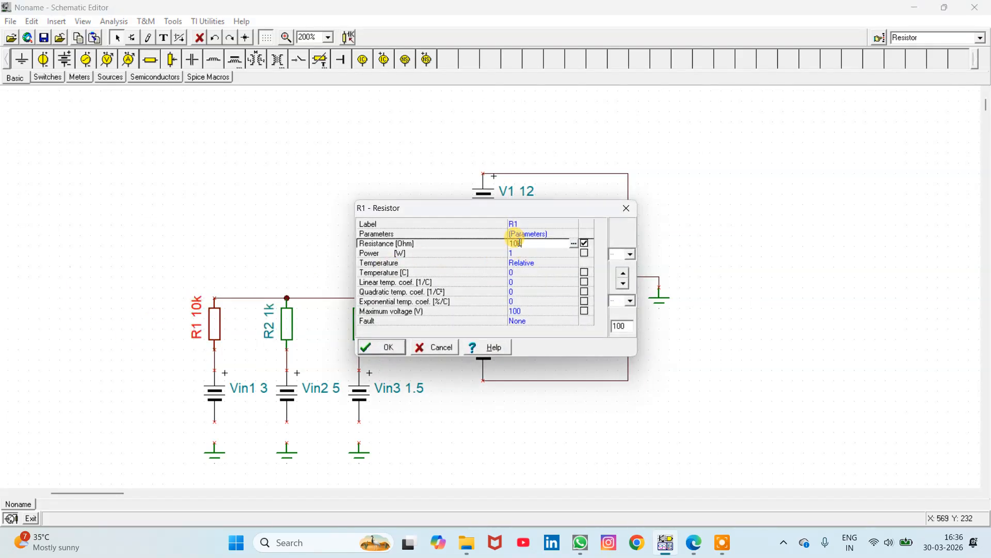
{"action": "type", "text": "1k"}
{"action": "key", "text": "Return"}
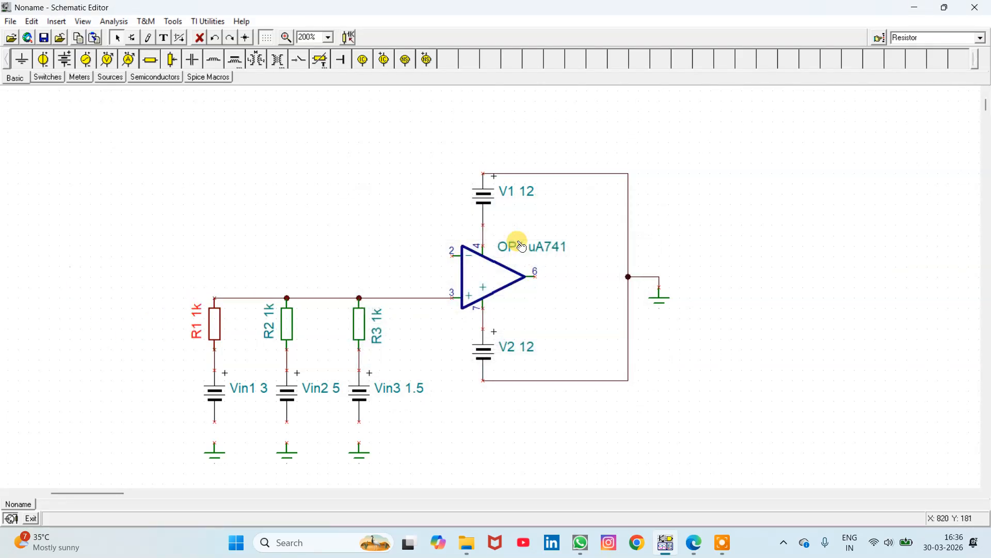
- Wire the negative terminals of Vin1, Vin2 and Vin3 to the ground symbols beneath them
{"action": "left_click", "coordinate": [214, 442]}
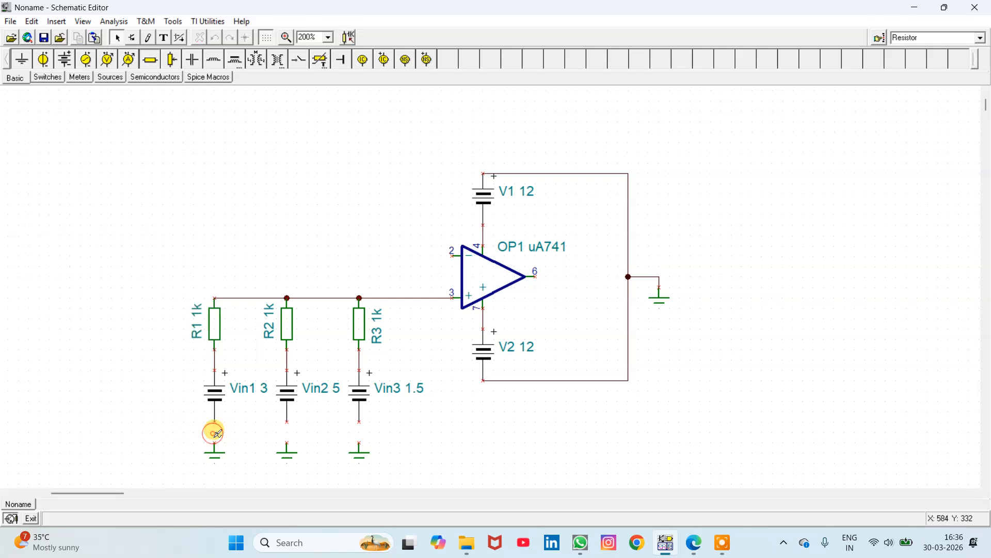
{"action": "left_click", "coordinate": [215, 422]}
{"action": "left_click", "coordinate": [287, 442]}
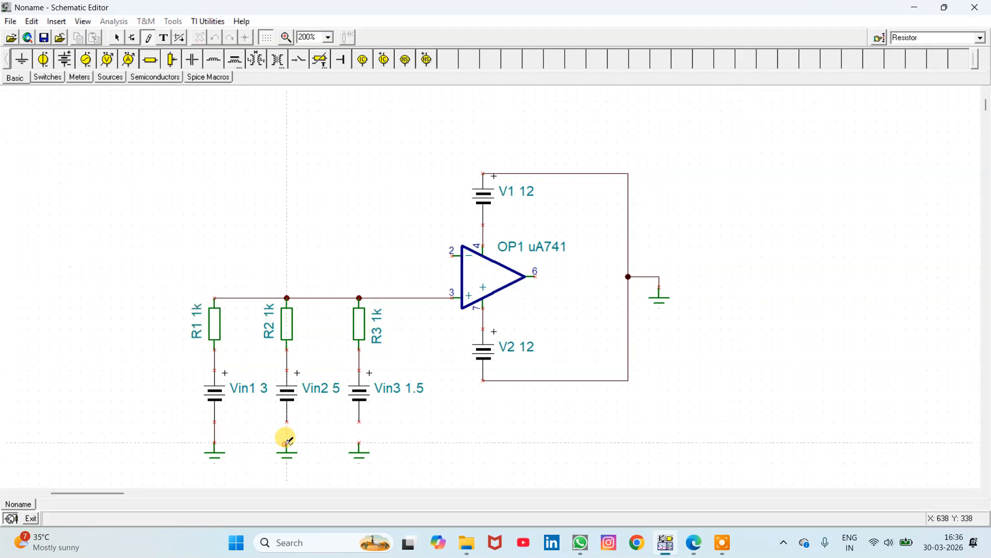
{"action": "left_click", "coordinate": [287, 424]}
{"action": "left_click", "coordinate": [360, 441]}
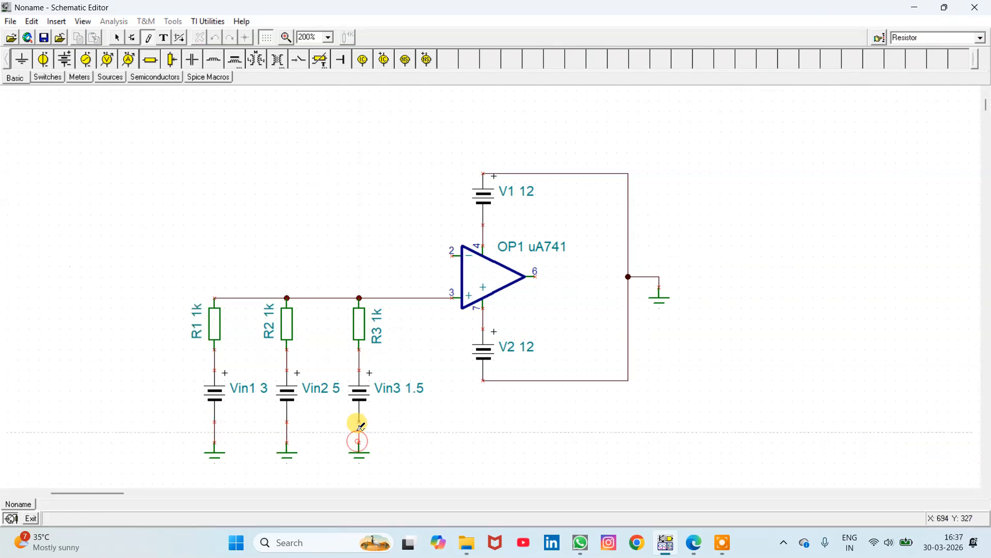
{"action": "left_click", "coordinate": [359, 422]}
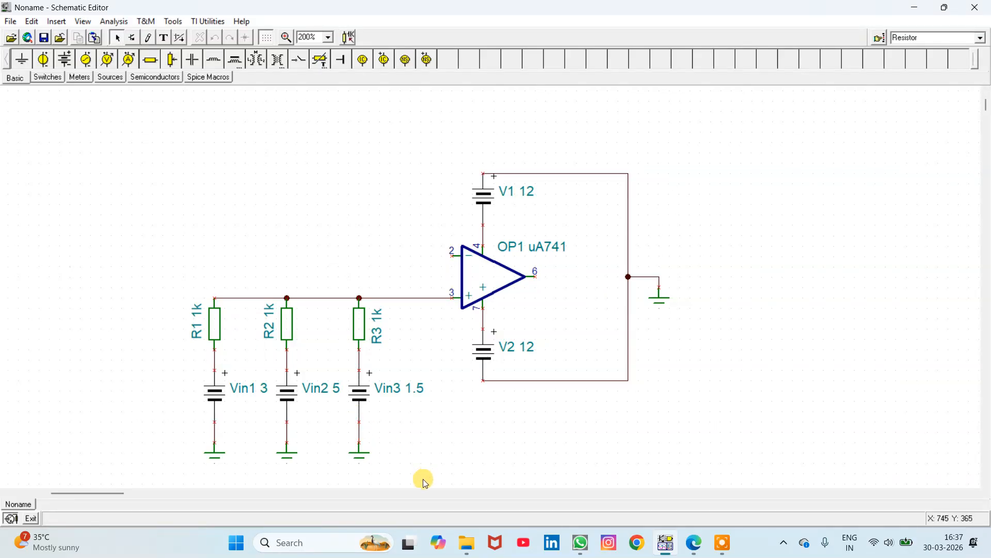
- Place a 1k resistor below V2 and wire it between the op-amp's output pin 6 and the line into pin 3
{"action": "left_click", "coordinate": [150, 59]}
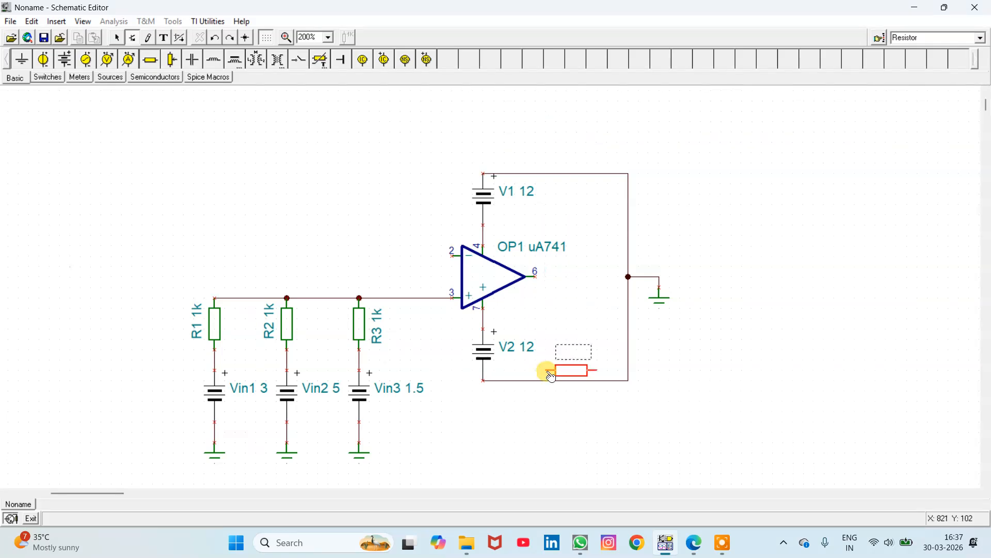
{"action": "left_click", "coordinate": [508, 422]}
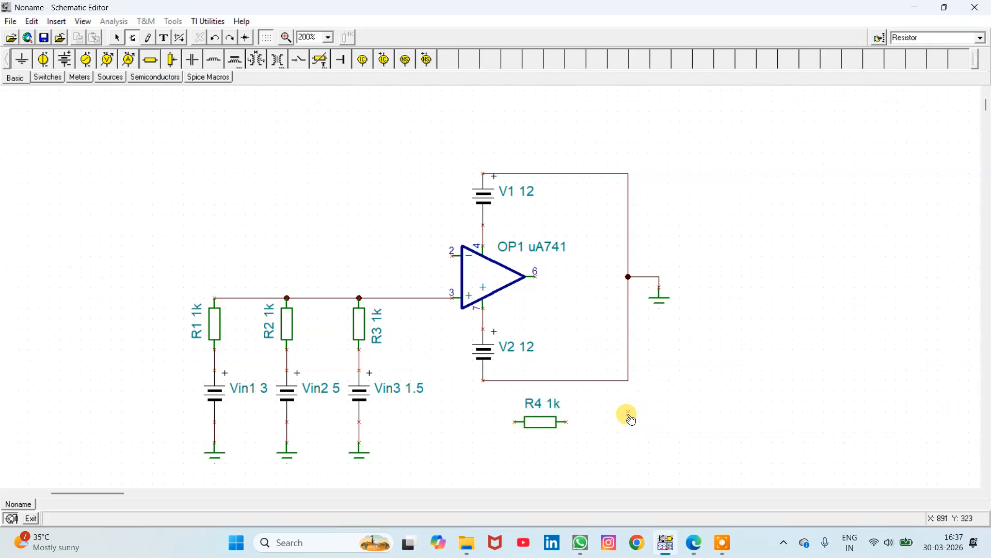
{"action": "right_click", "coordinate": [628, 437]}
{"action": "left_click", "coordinate": [700, 250]}
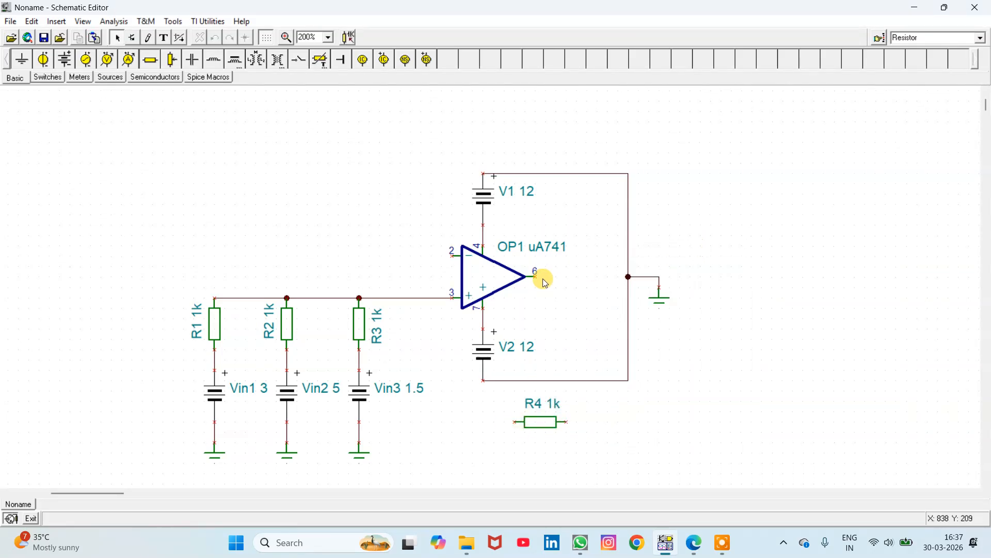
{"action": "left_click", "coordinate": [536, 276]}
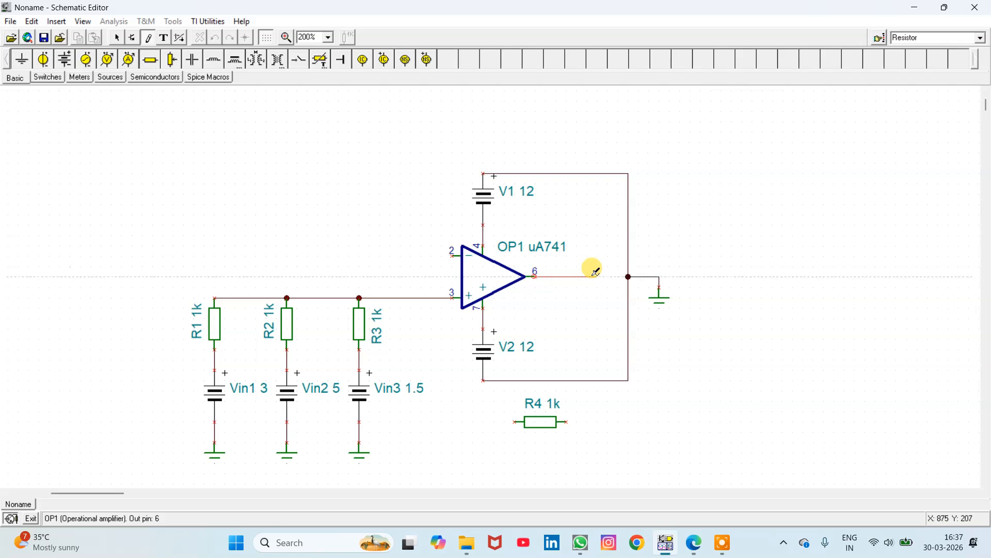
{"action": "left_click", "coordinate": [565, 422]}
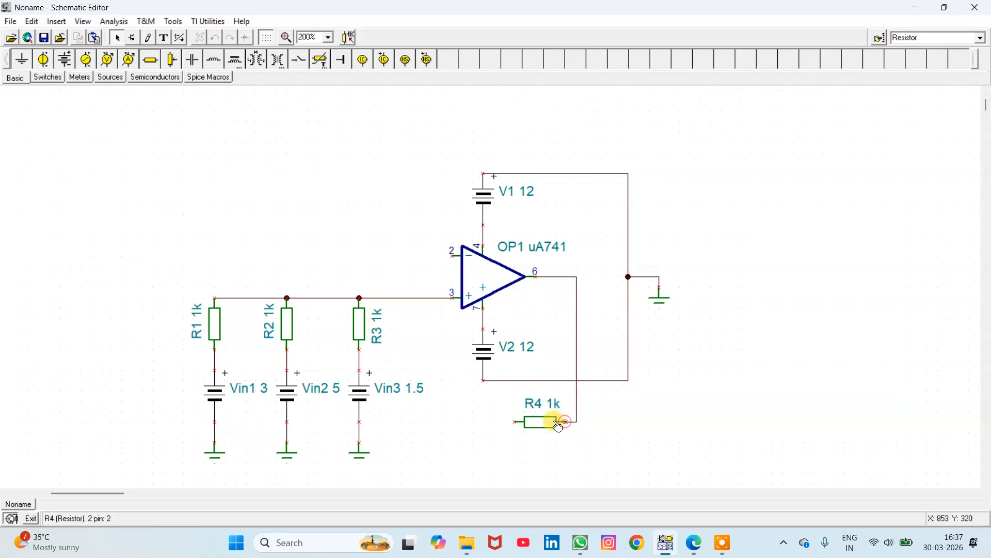
{"action": "left_click", "coordinate": [516, 421]}
{"action": "left_click", "coordinate": [445, 295]}
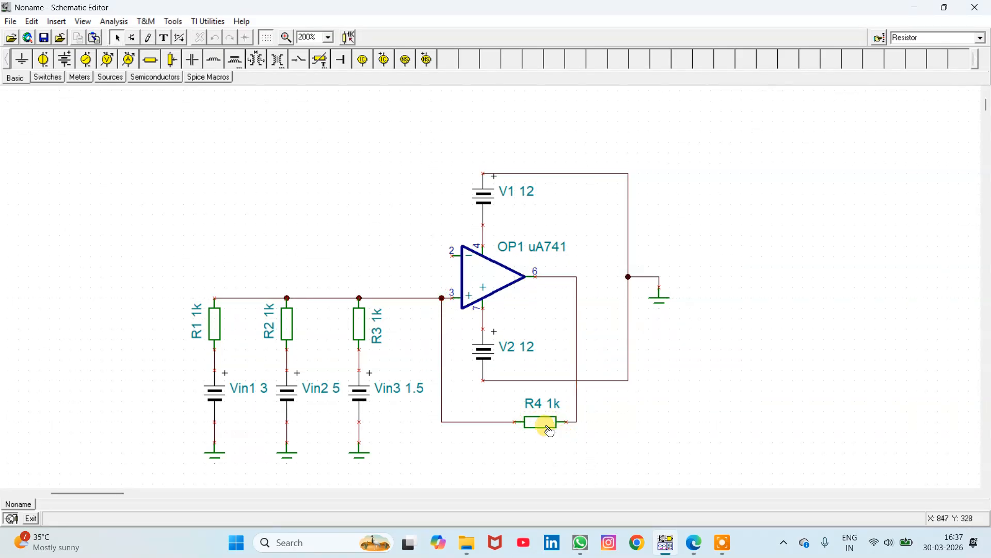
- Relabel the feedback resistor below the op-amp as Rf
{"action": "double_click", "coordinate": [540, 421]}
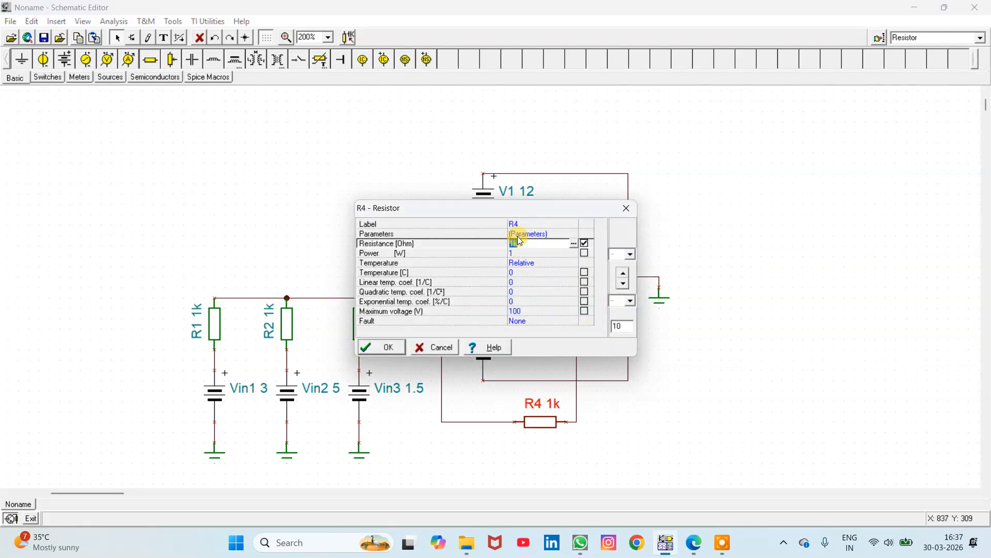
{"action": "left_click", "coordinate": [554, 224]}
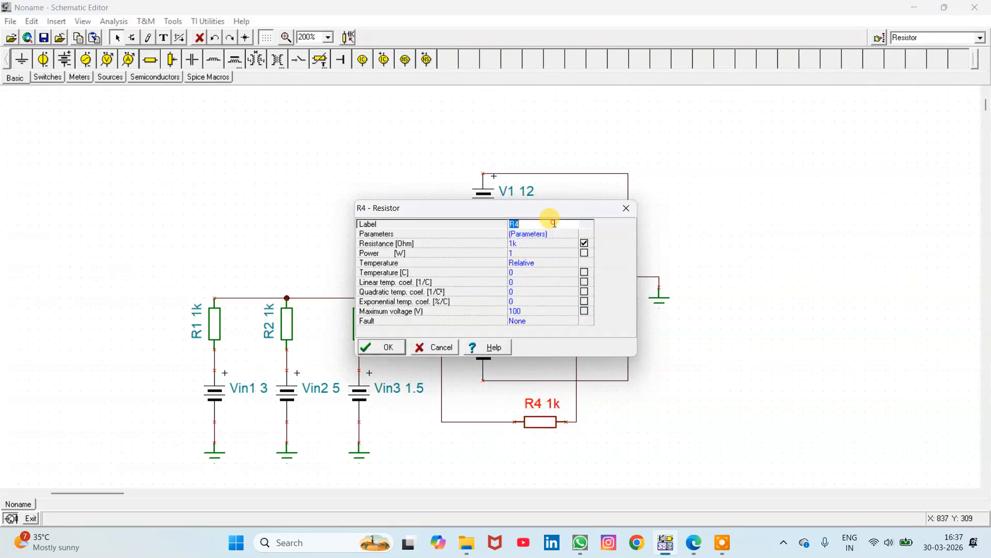
{"action": "type", "text": "Rf"}
{"action": "key", "text": "Return"}
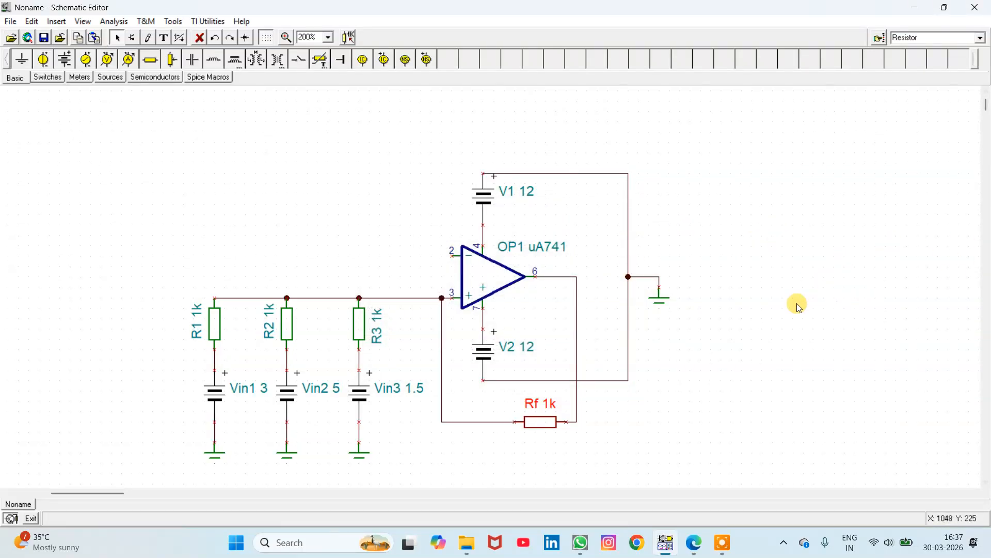
- Place ground symbols beside op-amp pin 2 and below its output side, and wire pin 2 to the nearby ground
{"action": "left_click", "coordinate": [22, 59]}
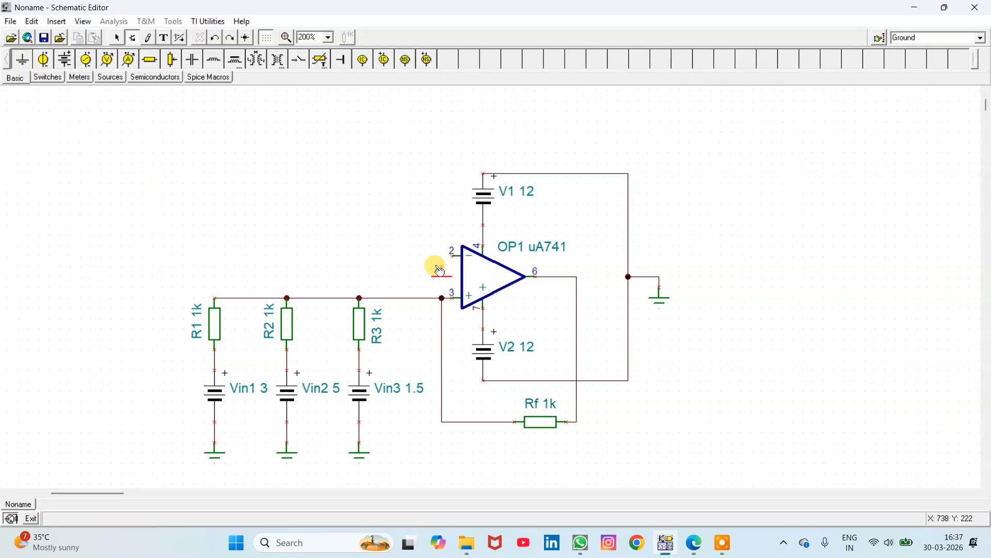
{"action": "left_click", "coordinate": [406, 271]}
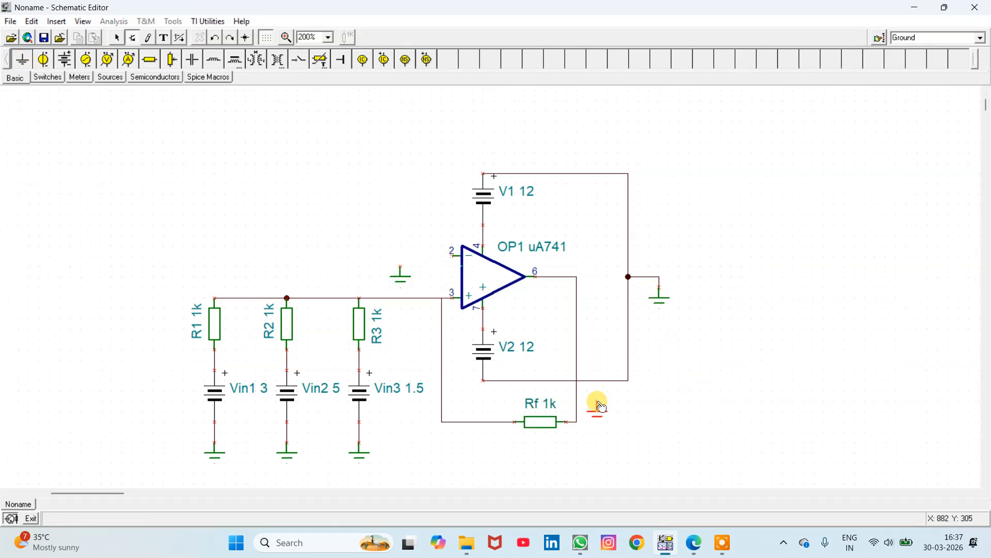
{"action": "left_click", "coordinate": [599, 362]}
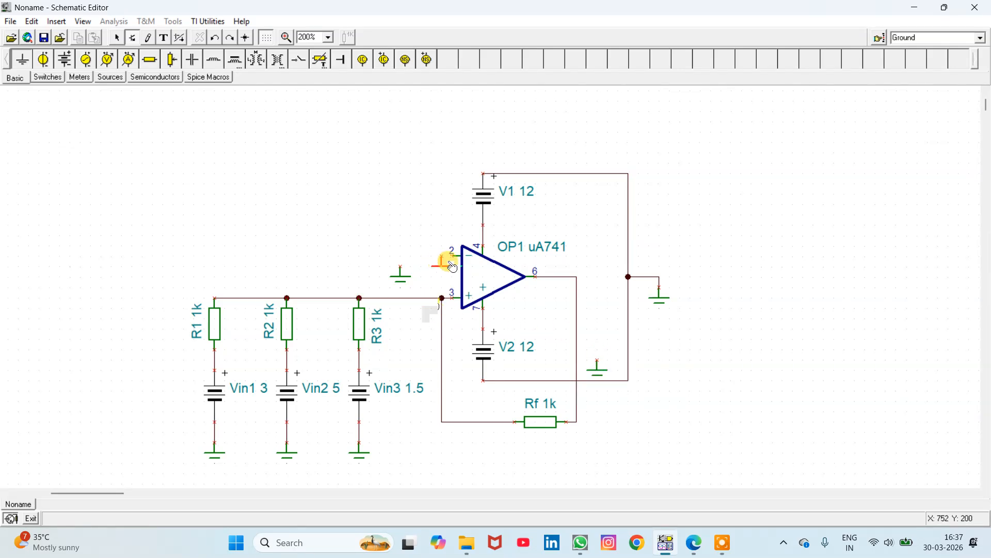
{"action": "right_click", "coordinate": [830, 276]}
{"action": "left_click", "coordinate": [872, 287]}
{"action": "left_click_drag", "start_coordinate": [457, 251], "coordinate": [401, 272]}
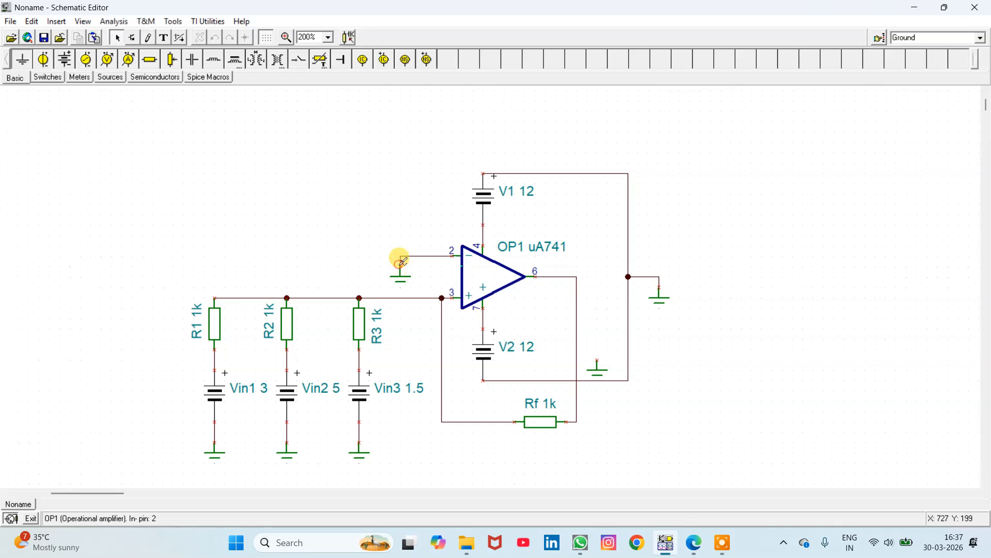
- Place a resistor upright above the free ground symbol and connect it between that ground and the op-amp's output line
{"action": "left_click", "coordinate": [149, 59]}
{"action": "left_click", "coordinate": [586, 317]}
{"action": "right_click", "coordinate": [611, 316]}
{"action": "left_click", "coordinate": [631, 325]}
{"action": "right_click", "coordinate": [602, 314]}
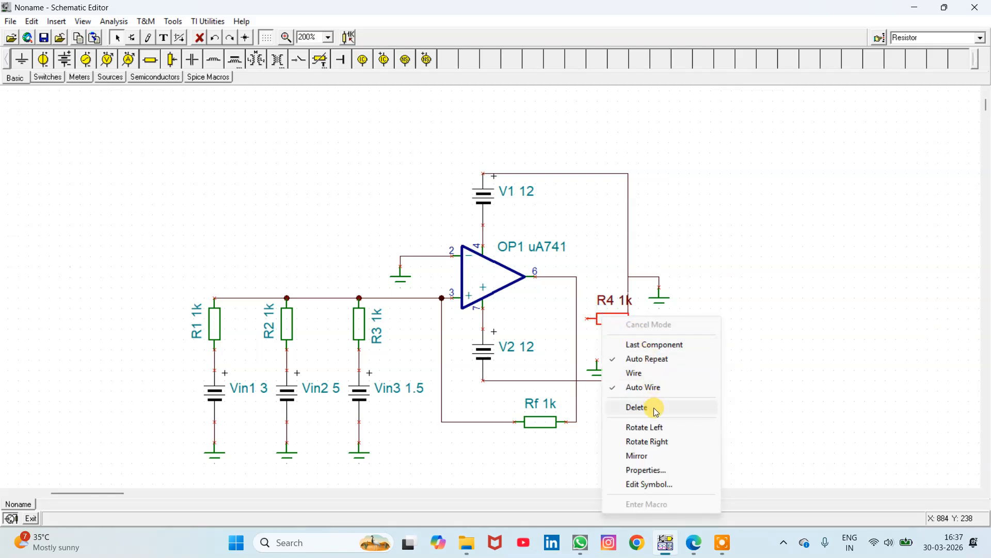
{"action": "left_click", "coordinate": [646, 427]}
{"action": "left_click_drag", "start_coordinate": [589, 303], "coordinate": [597, 333]}
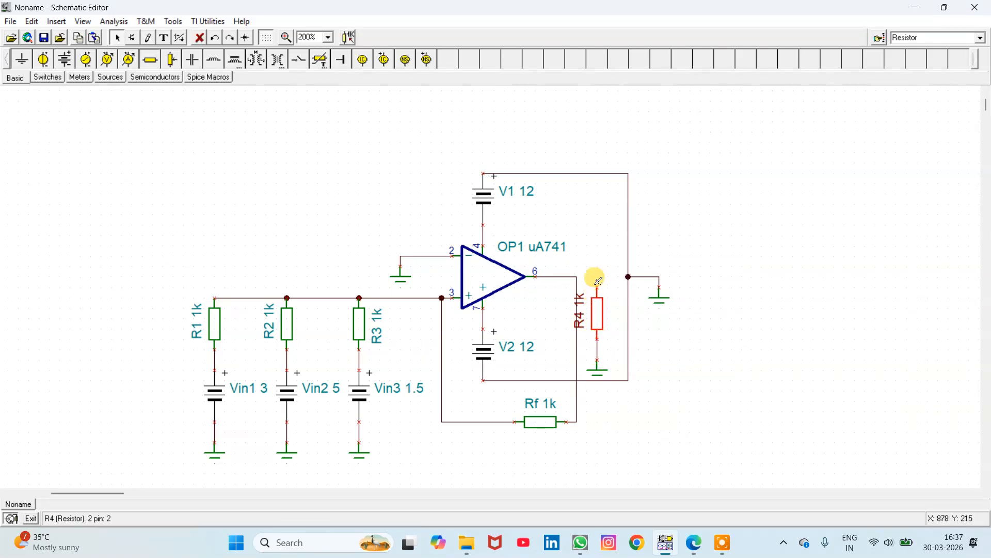
{"action": "left_click_drag", "start_coordinate": [598, 285], "coordinate": [578, 277]}
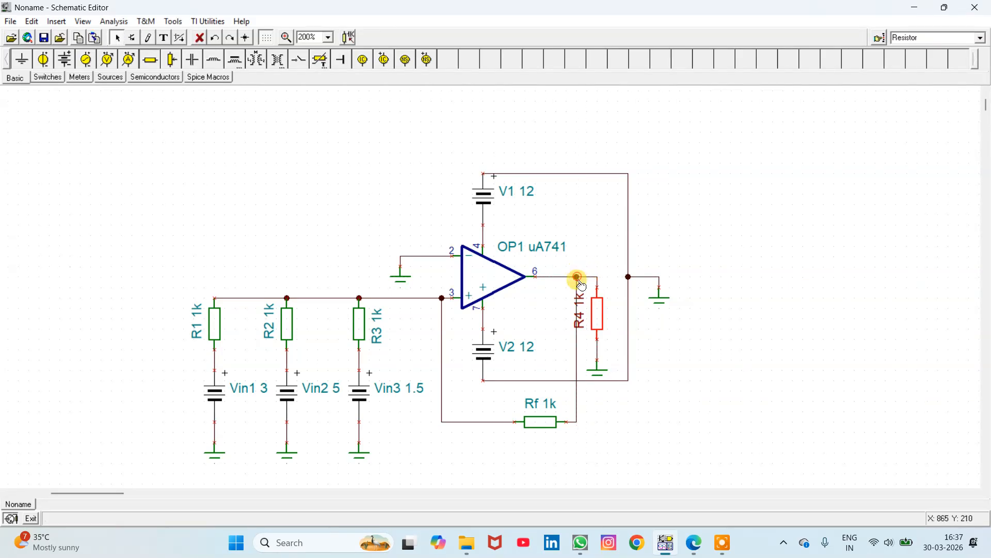
- Set the output load resistor's resistance to 10k and its label to RL
{"action": "double_click", "coordinate": [580, 313]}
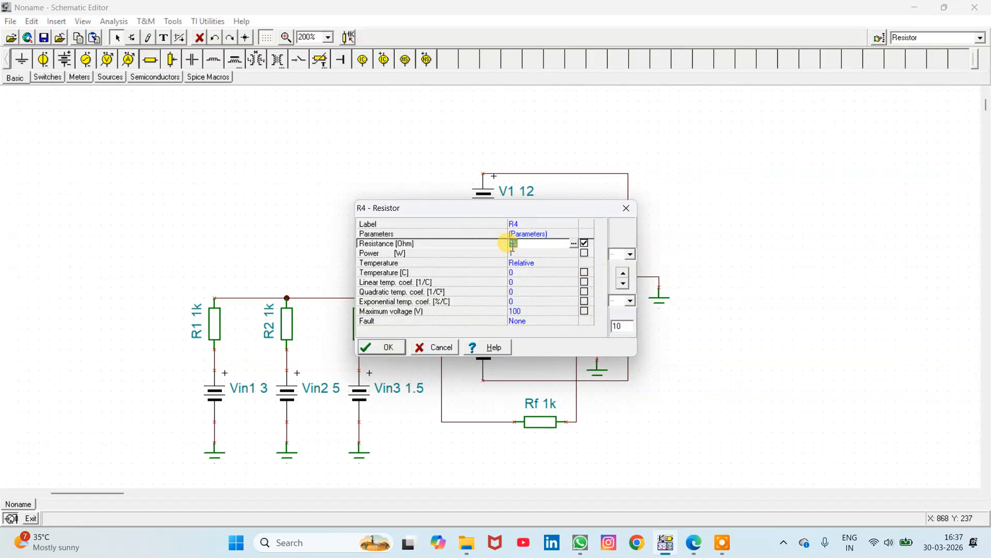
{"action": "left_click", "coordinate": [528, 221]}
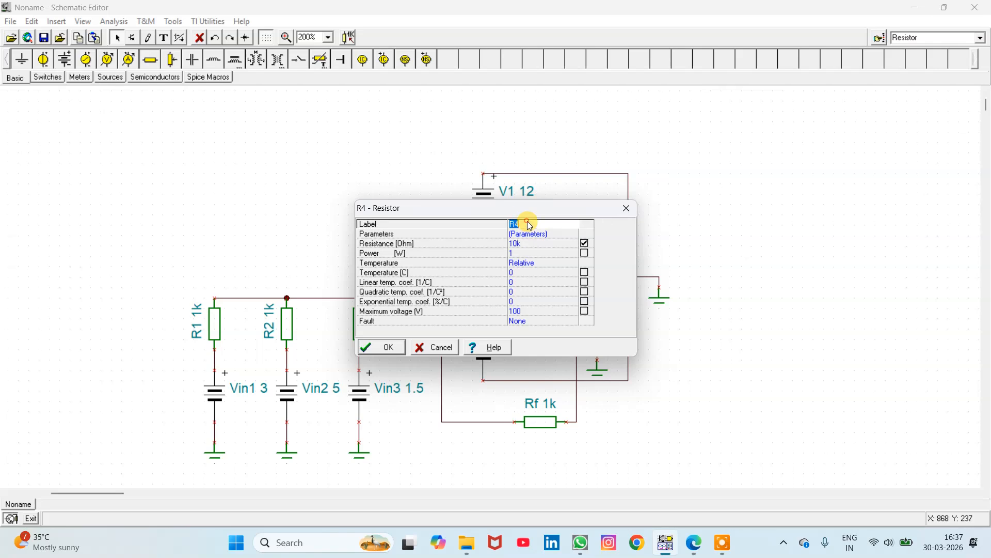
{"action": "key", "text": "BackSpace"}
{"action": "key", "text": "Return"}
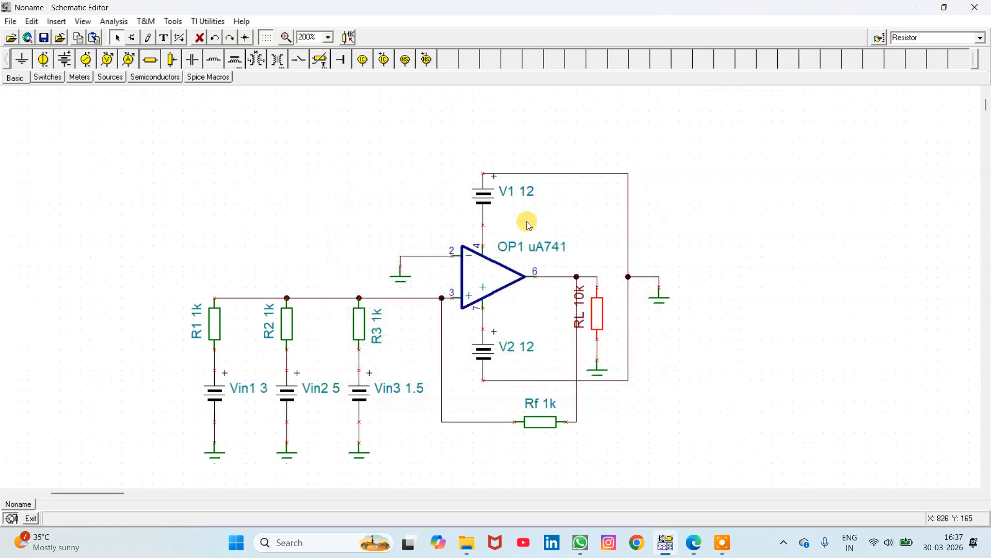
{"action": "left_click", "coordinate": [303, 156]}
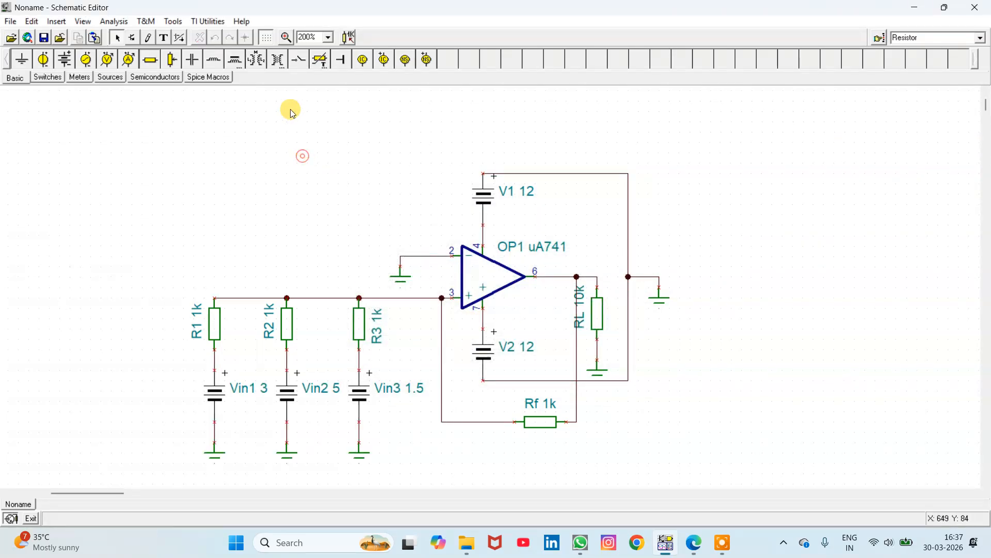
- Place a voltmeter beside RL and wire it across the load, positive terminal to the output and the other to ground
{"action": "left_click", "coordinate": [108, 59]}
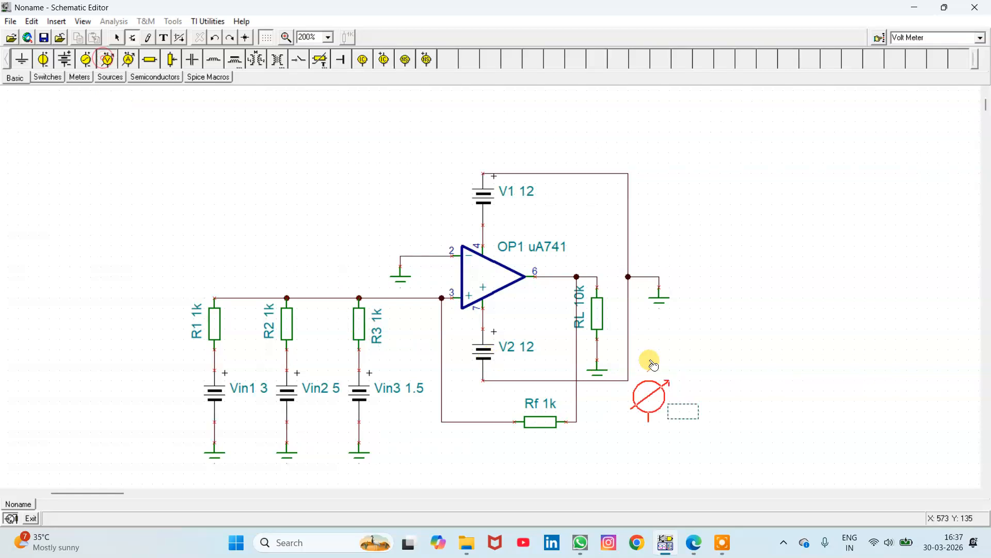
{"action": "left_click", "coordinate": [715, 300]}
{"action": "right_click", "coordinate": [783, 331]}
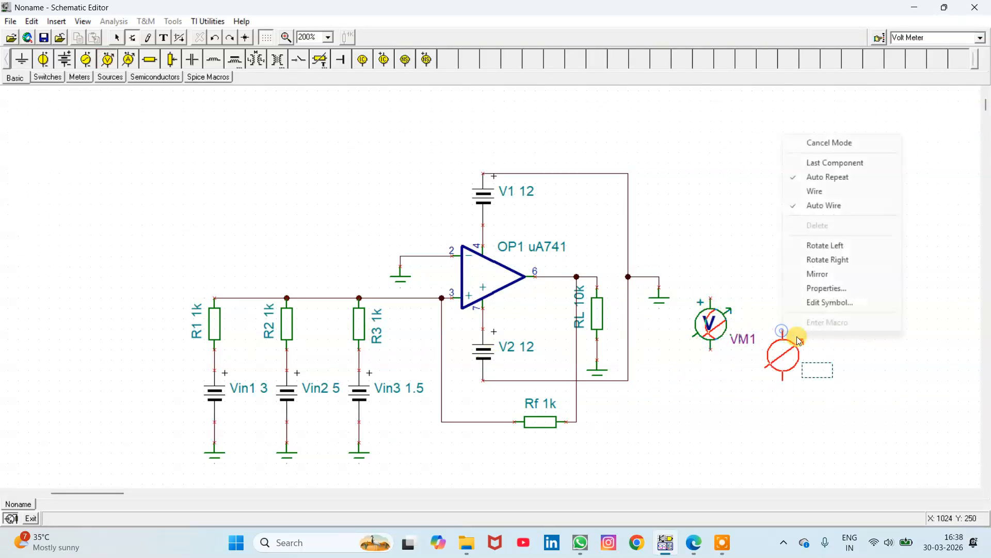
{"action": "left_click", "coordinate": [829, 142]}
{"action": "left_click_drag", "start_coordinate": [710, 298], "coordinate": [598, 275]}
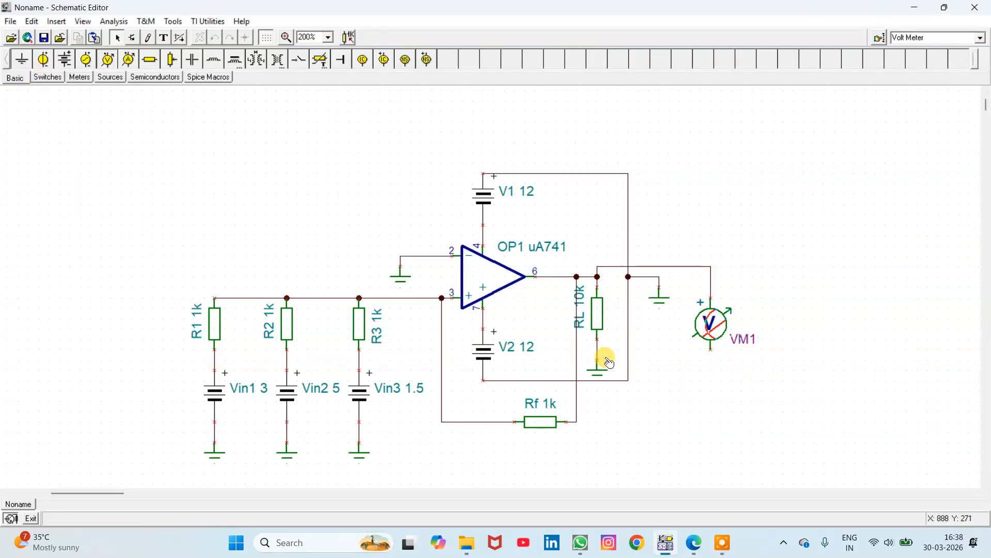
{"action": "left_click_drag", "start_coordinate": [598, 356], "coordinate": [692, 329]}
{"action": "left_click", "coordinate": [717, 328]}
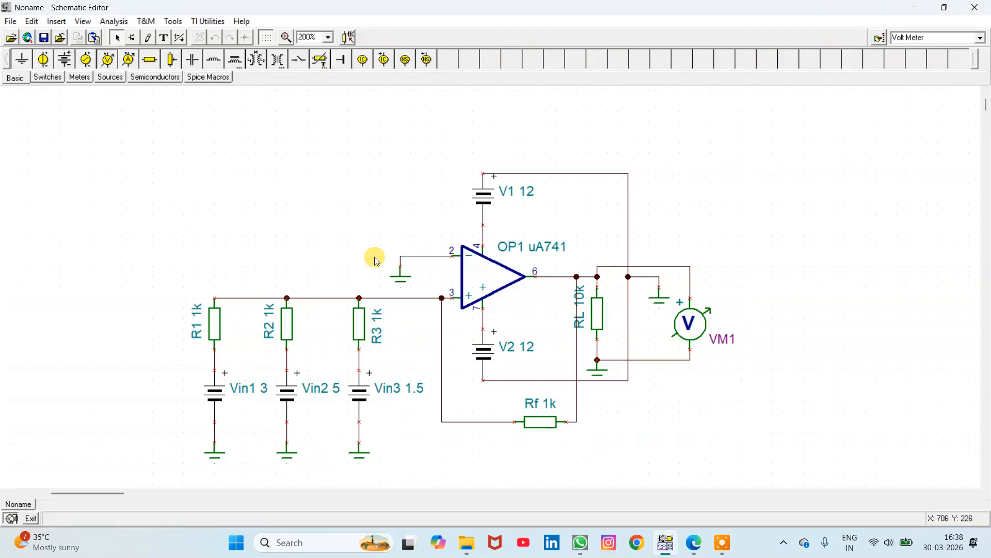
- Run a transient analysis from 0 to 80 ms with the operating point calculated
{"action": "left_click", "coordinate": [114, 21]}
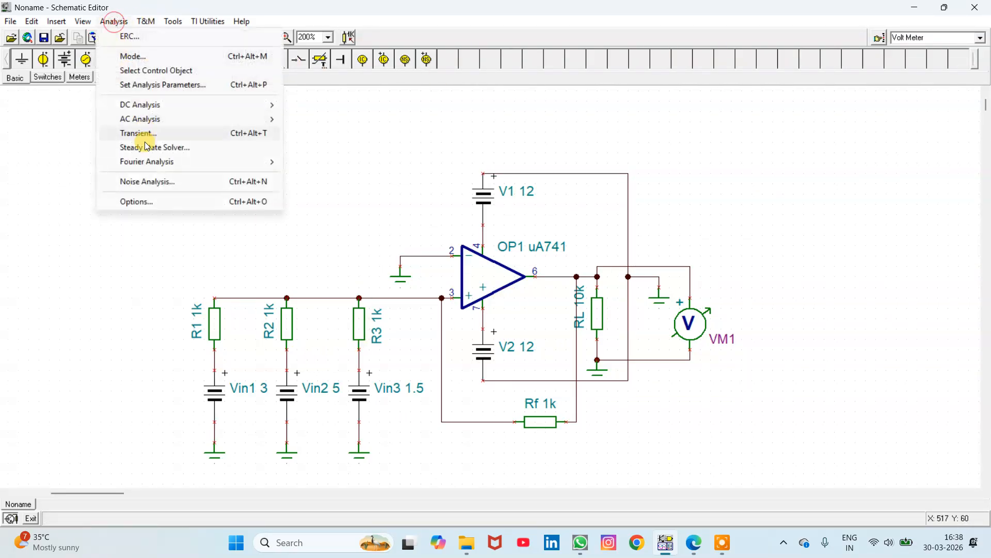
{"action": "left_click", "coordinate": [149, 134]}
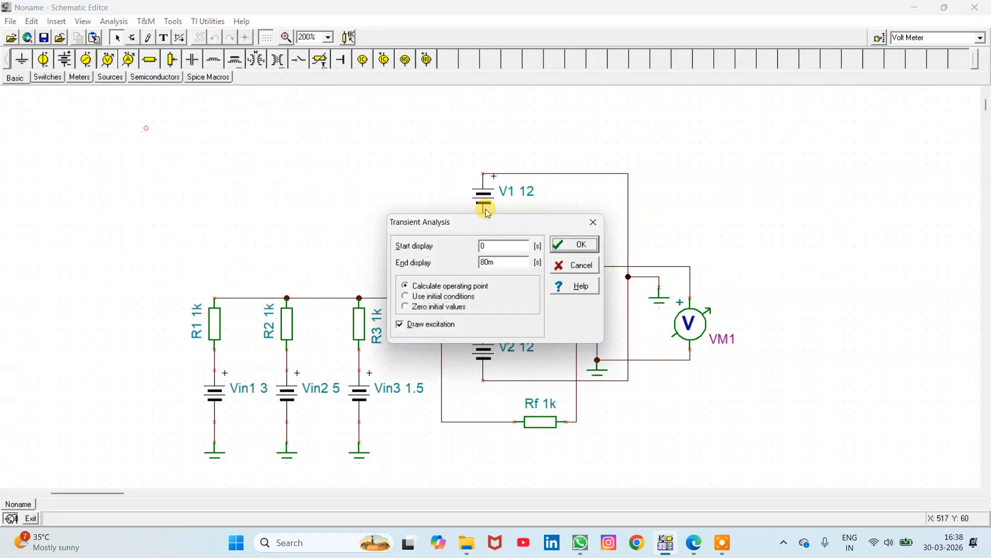
{"action": "left_click", "coordinate": [488, 262]}
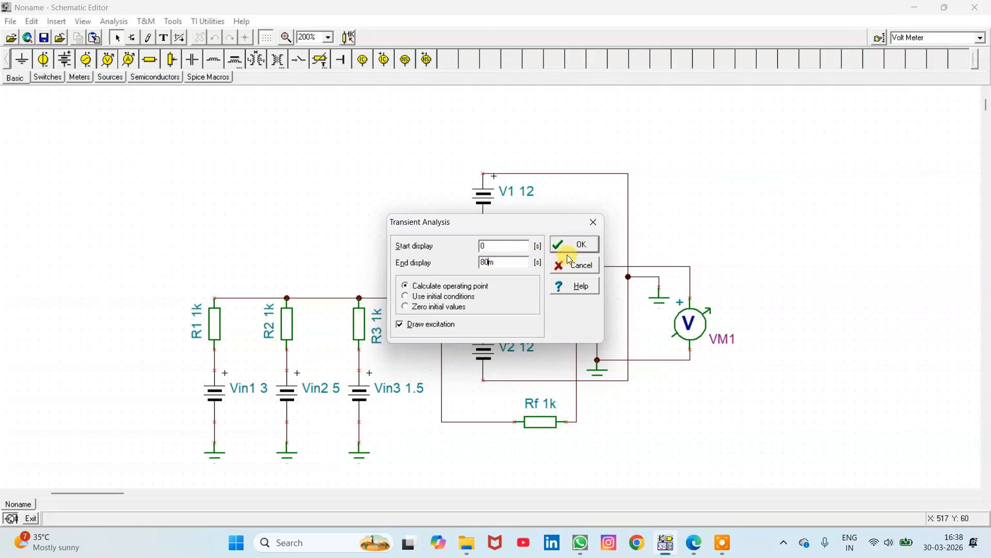
{"action": "left_click", "coordinate": [579, 246]}
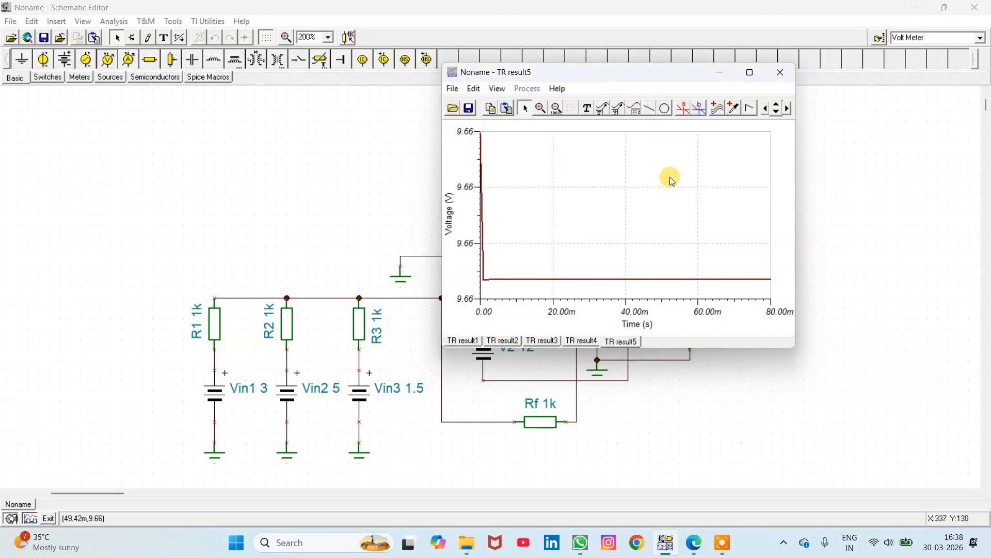
- Separate the curves in the enlarged transient plot to examine VM1's output voltage, closing the results window when done
{"action": "left_click", "coordinate": [748, 73]}
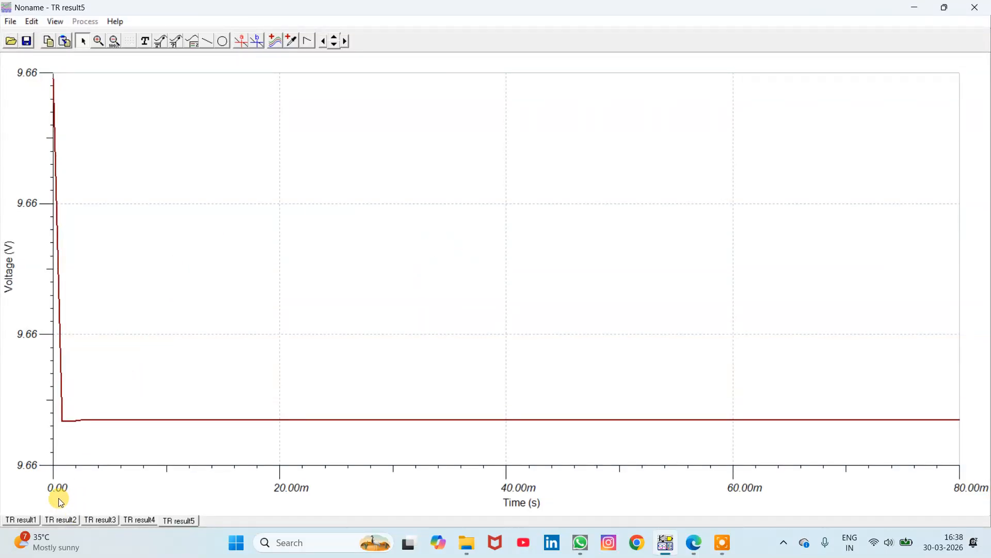
{"action": "left_click", "coordinate": [54, 21]}
{"action": "left_click", "coordinate": [103, 98]}
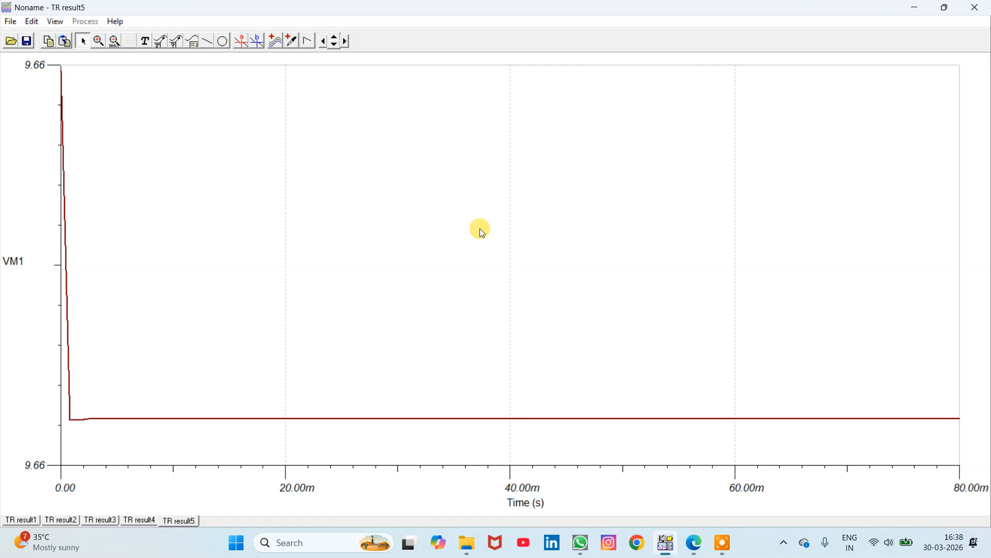
{"action": "left_click", "coordinate": [975, 7]}
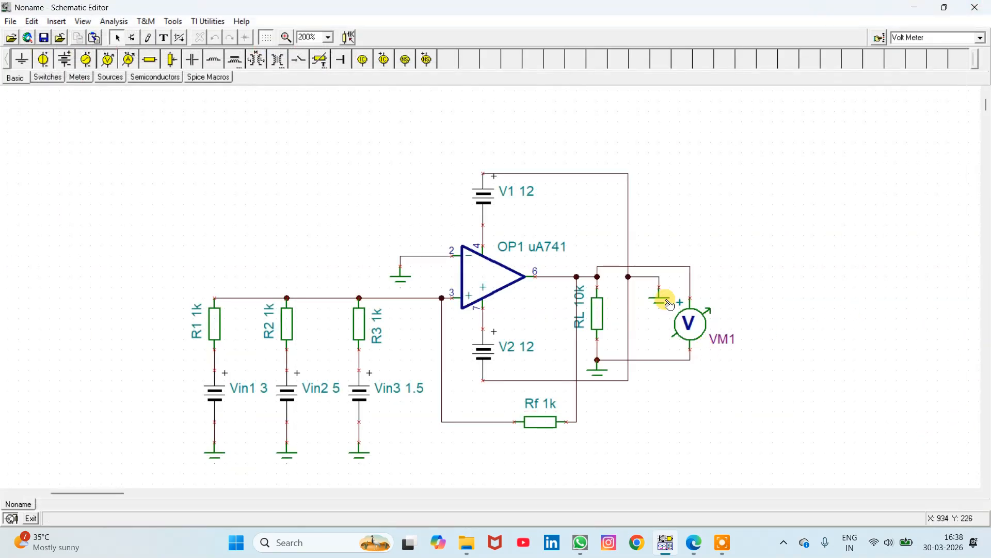
- Place three voltage pins on the summing line: between R1 and R2, between R2 and R3, and between R3 and pin 3
{"action": "left_click", "coordinate": [82, 79]}
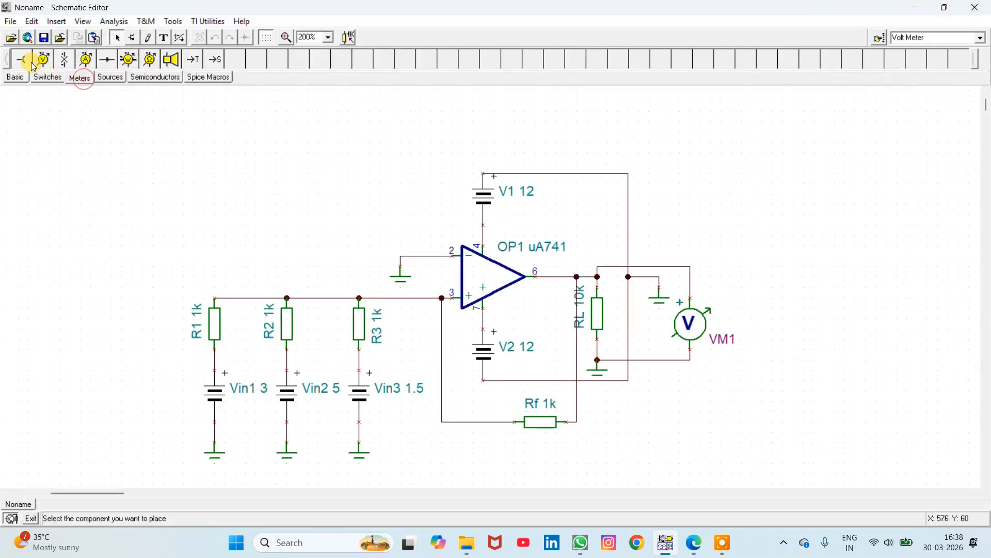
{"action": "left_click", "coordinate": [25, 61]}
{"action": "left_click", "coordinate": [248, 299]}
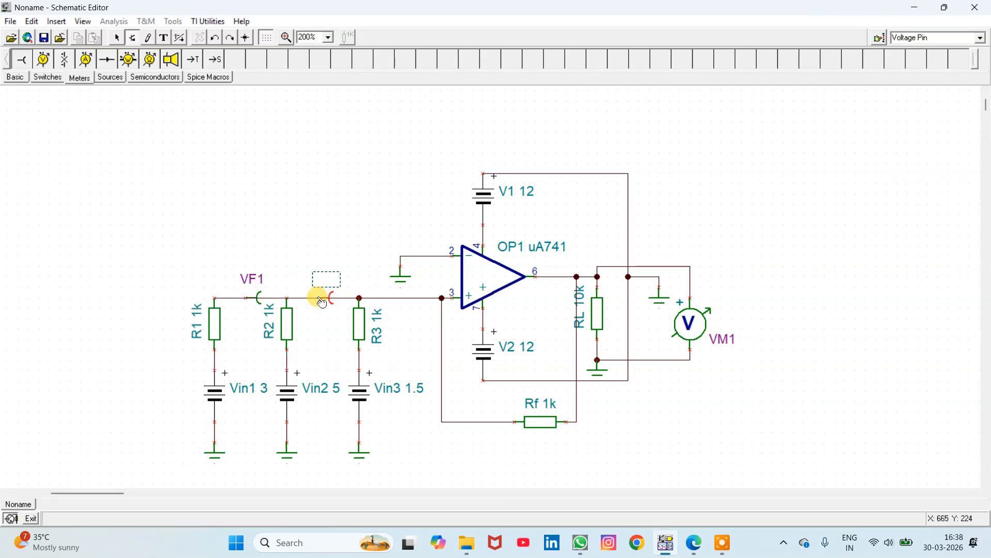
{"action": "left_click", "coordinate": [320, 299]}
{"action": "left_click", "coordinate": [402, 298]}
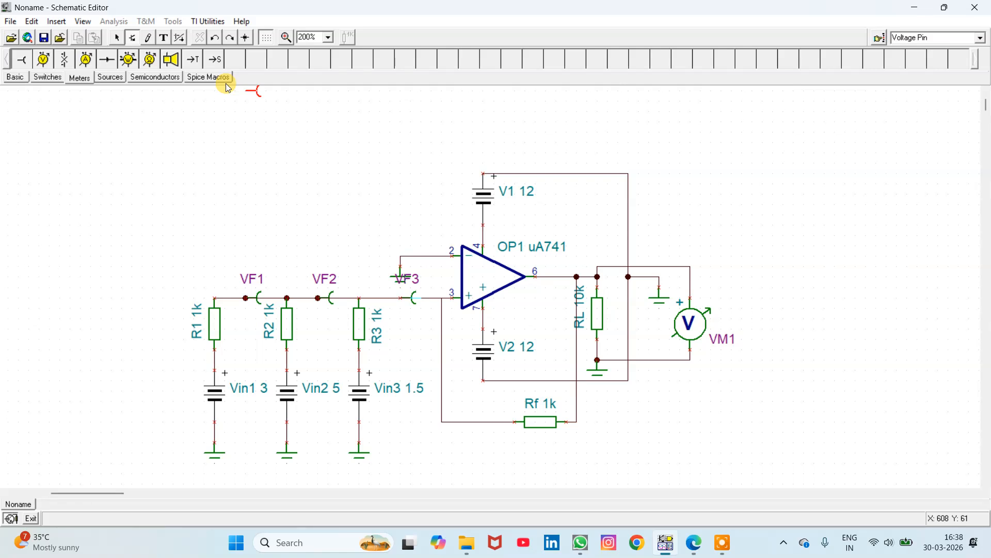
{"action": "left_click", "coordinate": [84, 21]}
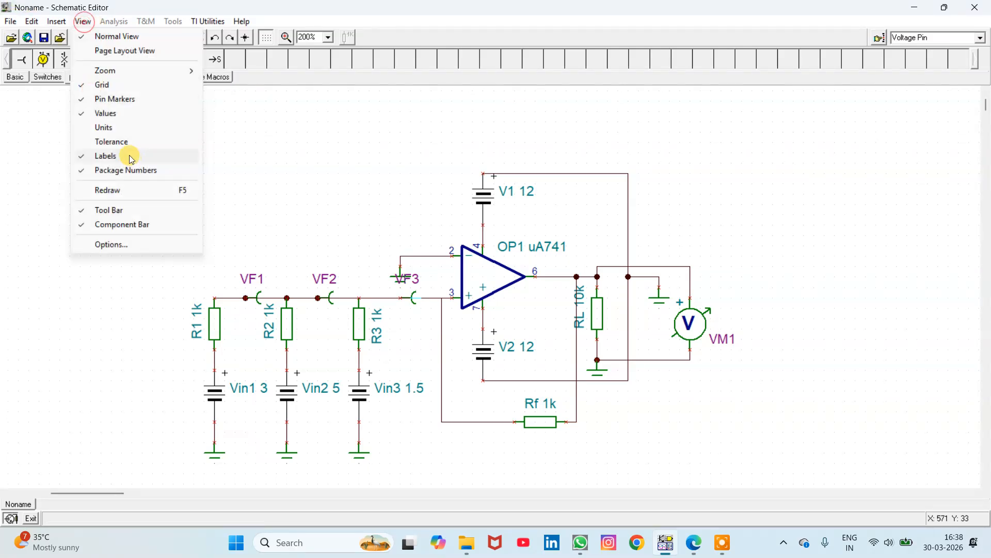
- Leave voltage pin placement and run a transient analysis from 0 to 80 ms with the operating point calculated
{"action": "left_click", "coordinate": [113, 37]}
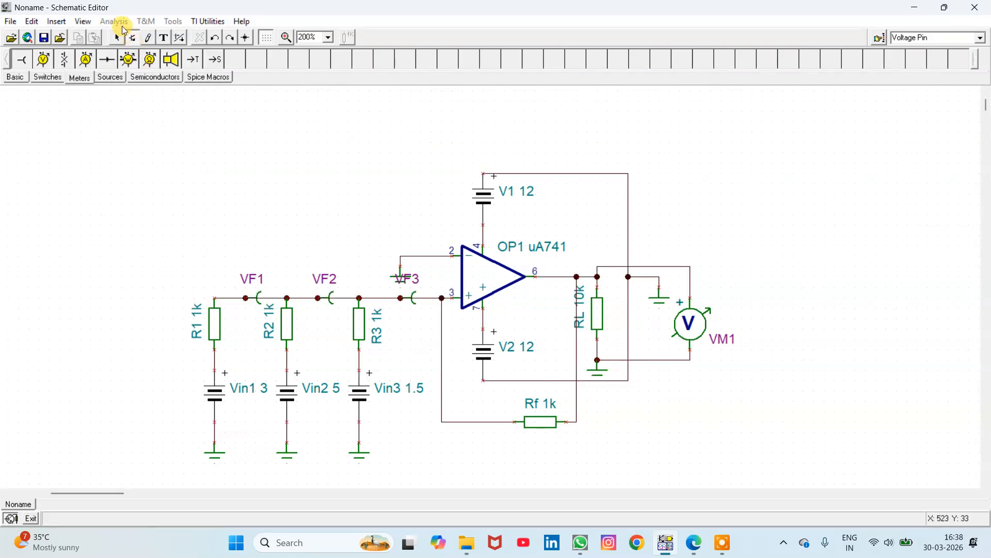
{"action": "right_click", "coordinate": [98, 155]}
{"action": "left_click", "coordinate": [144, 165]}
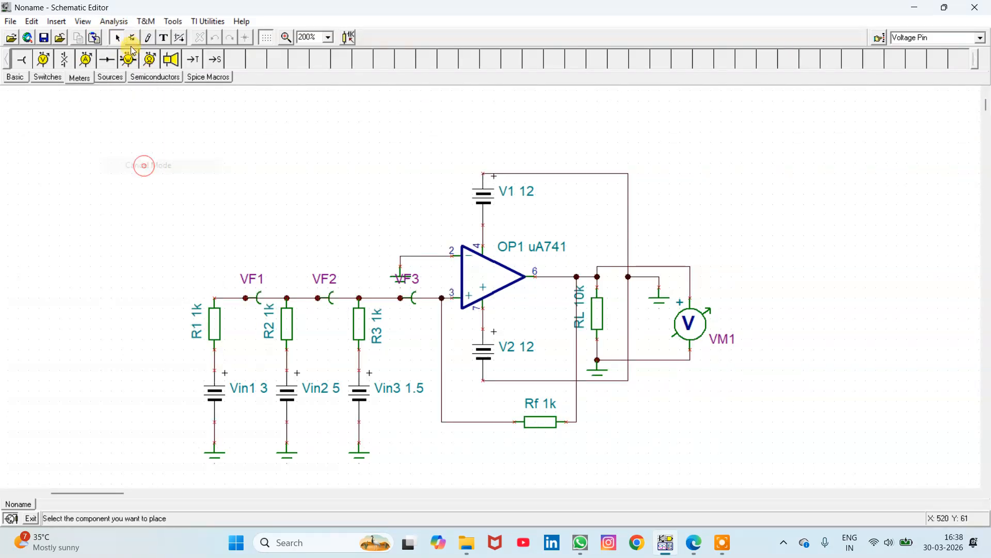
{"action": "left_click", "coordinate": [113, 21]}
{"action": "left_click", "coordinate": [137, 131]}
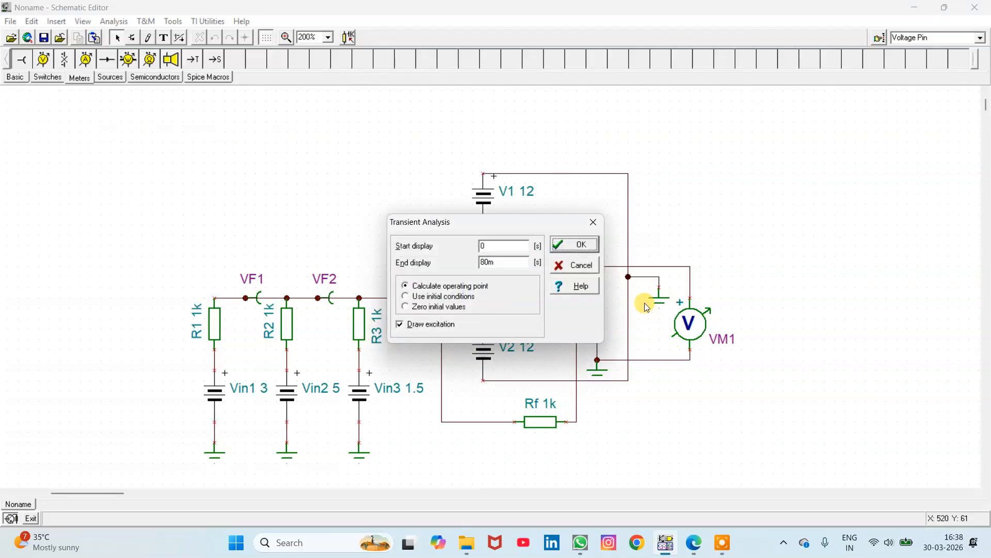
{"action": "left_click", "coordinate": [576, 245]}
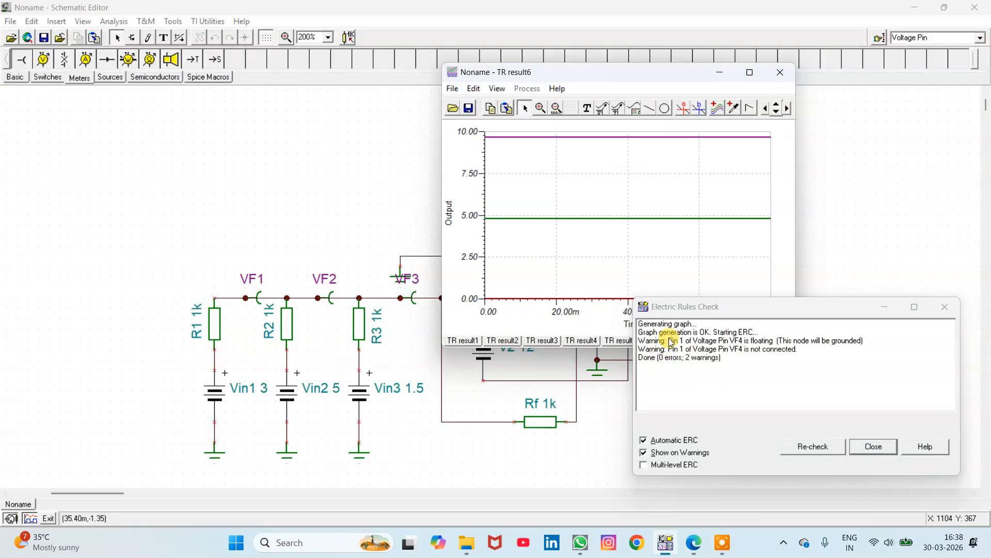
- Locate the component behind the two electric rules warnings in the schematic, closing the transient results window
{"action": "left_click", "coordinate": [677, 340]}
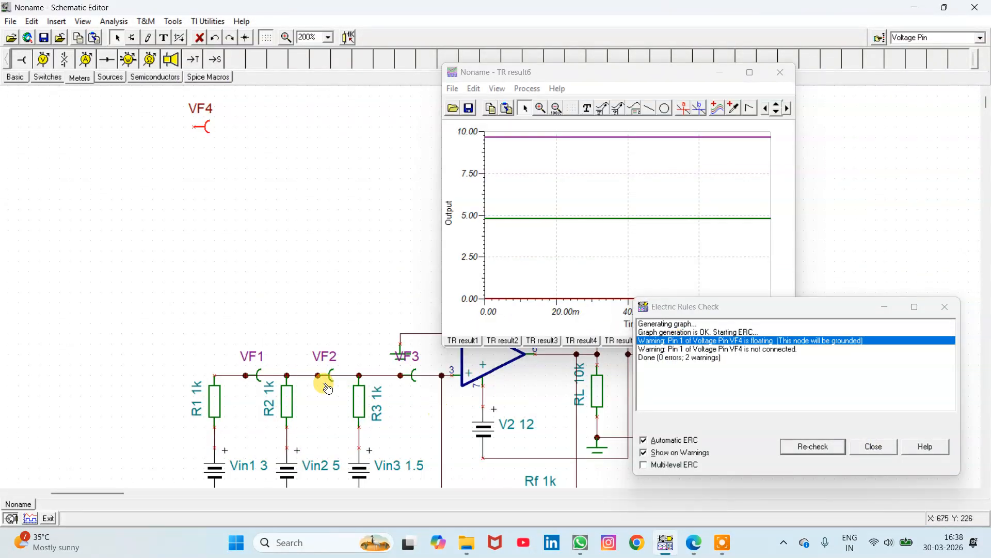
{"action": "left_click", "coordinate": [773, 78]}
{"action": "left_click", "coordinate": [733, 349]}
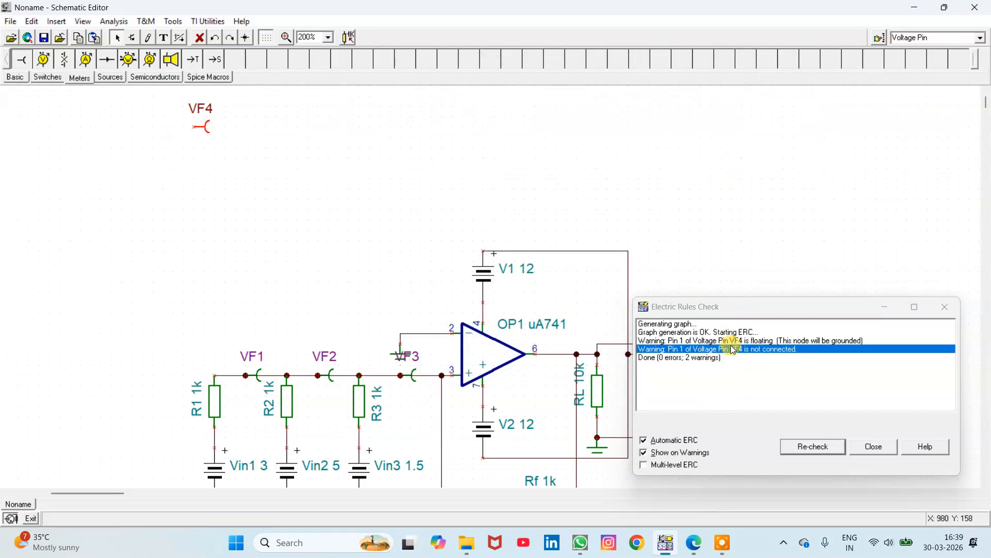
- Delete the stray unconnected voltage pin VF4 above the circuit, re-check the electric rules and close the check
{"action": "left_click", "coordinate": [202, 124]}
{"action": "right_click", "coordinate": [243, 144]}
{"action": "left_click", "coordinate": [261, 147]}
{"action": "left_click", "coordinate": [206, 113]}
{"action": "right_click", "coordinate": [205, 112]}
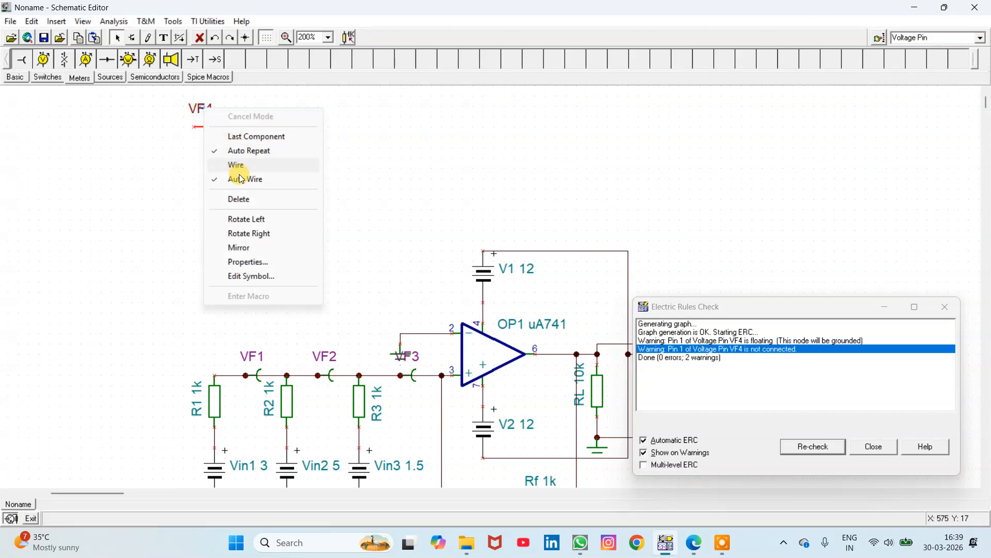
{"action": "left_click", "coordinate": [243, 197]}
{"action": "left_click", "coordinate": [813, 445]}
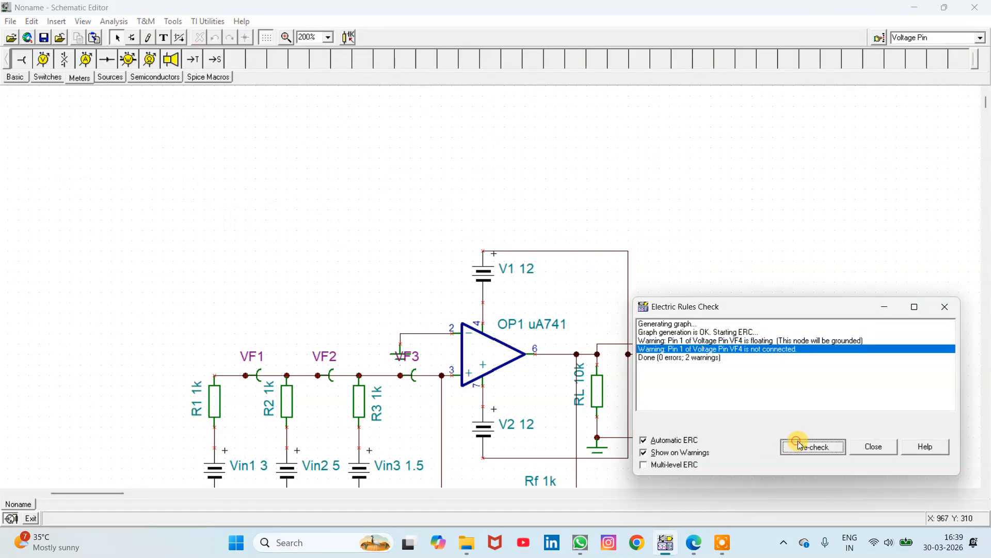
{"action": "left_click", "coordinate": [873, 447]}
- Rerun the 0 to 80 ms transient analysis and separate the enlarged plot's curves to compare VF1, VF2, VF3 and VM1
{"action": "left_click", "coordinate": [113, 21]}
{"action": "left_click", "coordinate": [163, 135]}
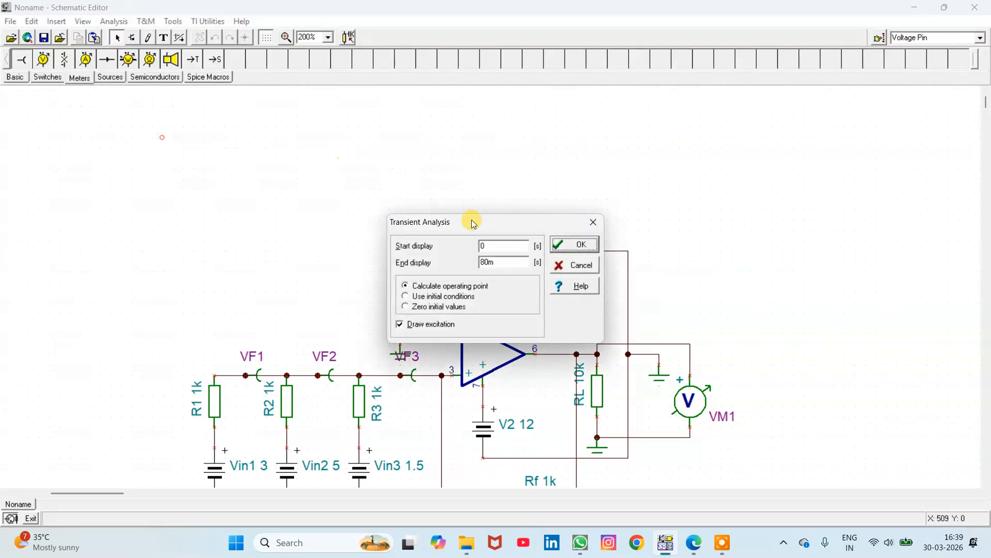
{"action": "left_click", "coordinate": [575, 244]}
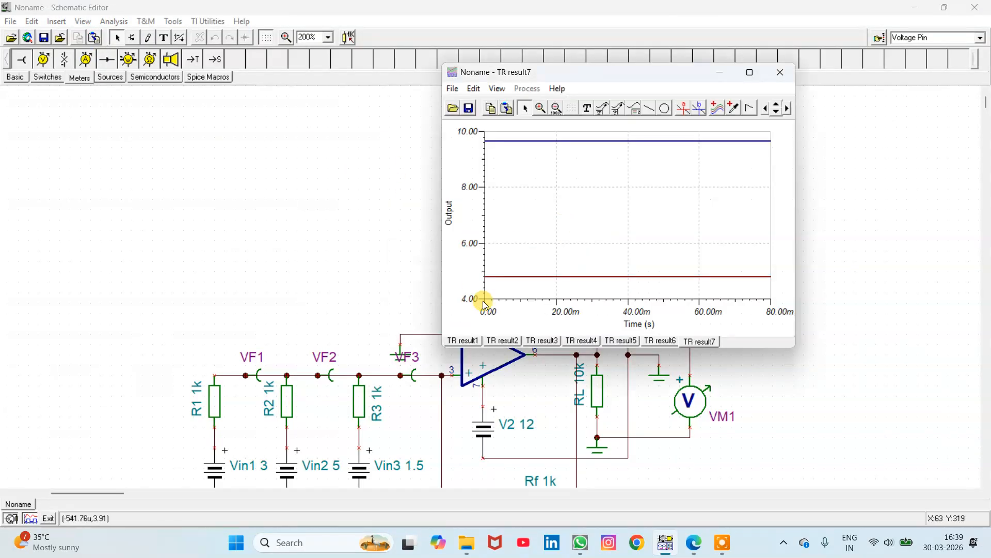
{"action": "left_click", "coordinate": [749, 72]}
{"action": "left_click", "coordinate": [55, 22]}
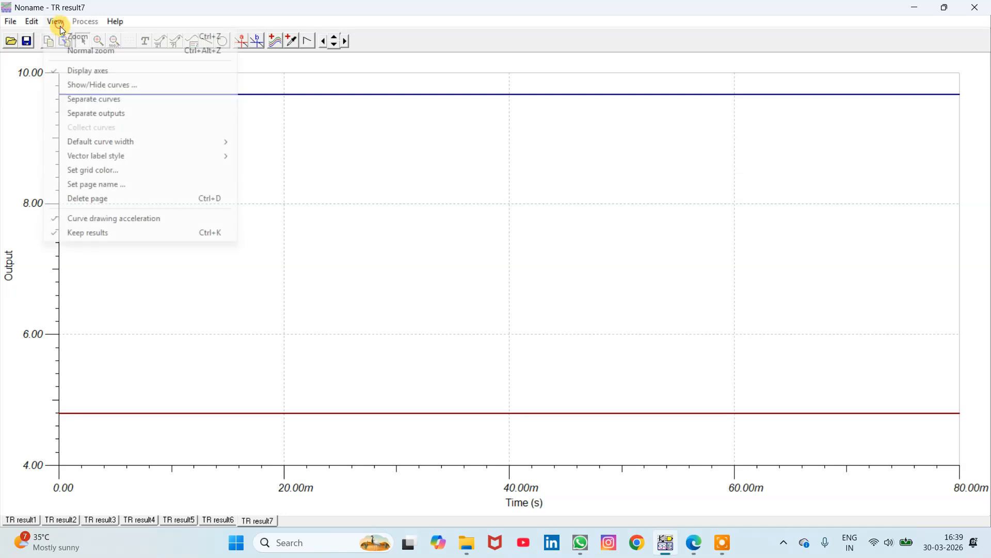
{"action": "left_click", "coordinate": [93, 99]}
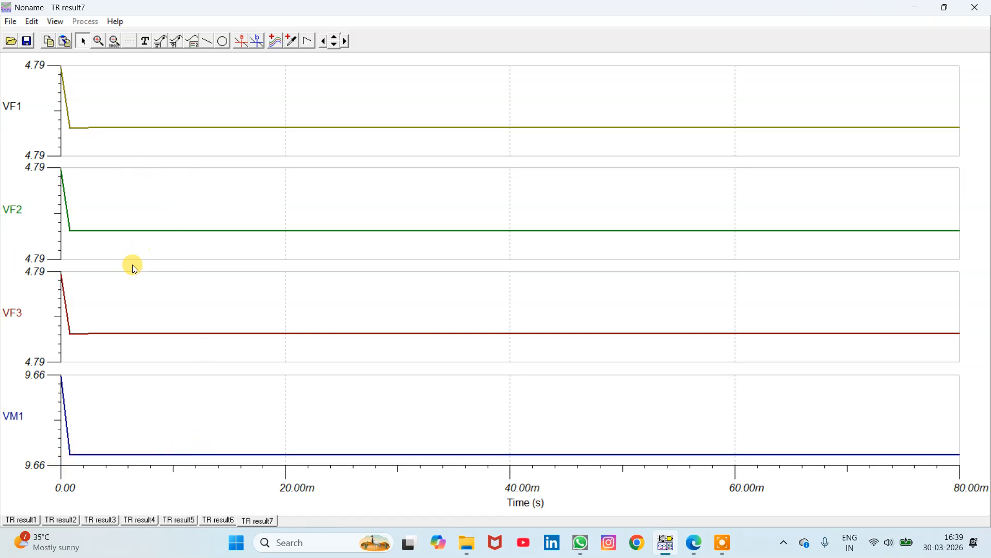
{"action": "left_click", "coordinate": [915, 8]}
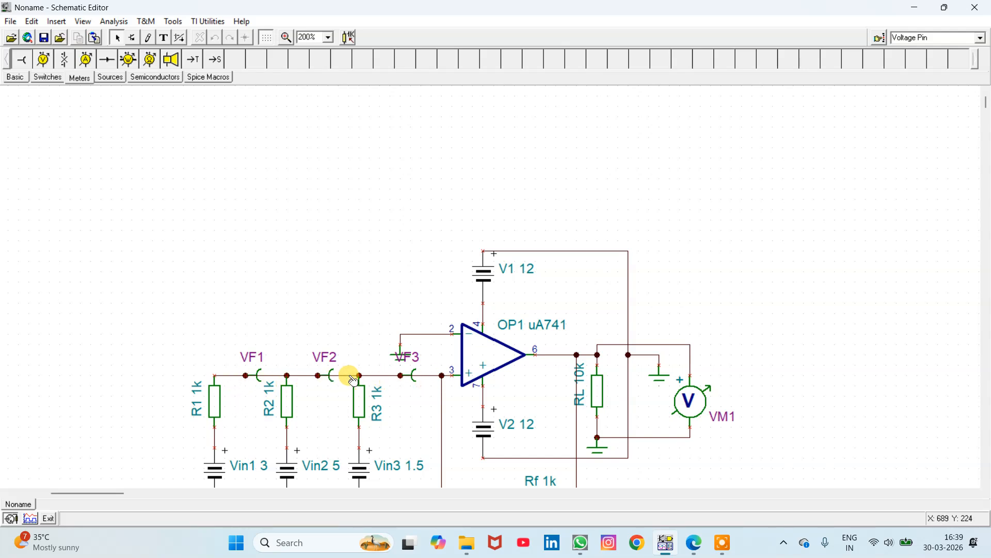
- Delete the wires on both sides of voltage pin VF3, between R3 and op-amp pin 3
{"action": "left_click", "coordinate": [422, 376]}
{"action": "key", "text": "Delete"}
{"action": "left_click", "coordinate": [380, 376]}
{"action": "key", "text": "Delete"}
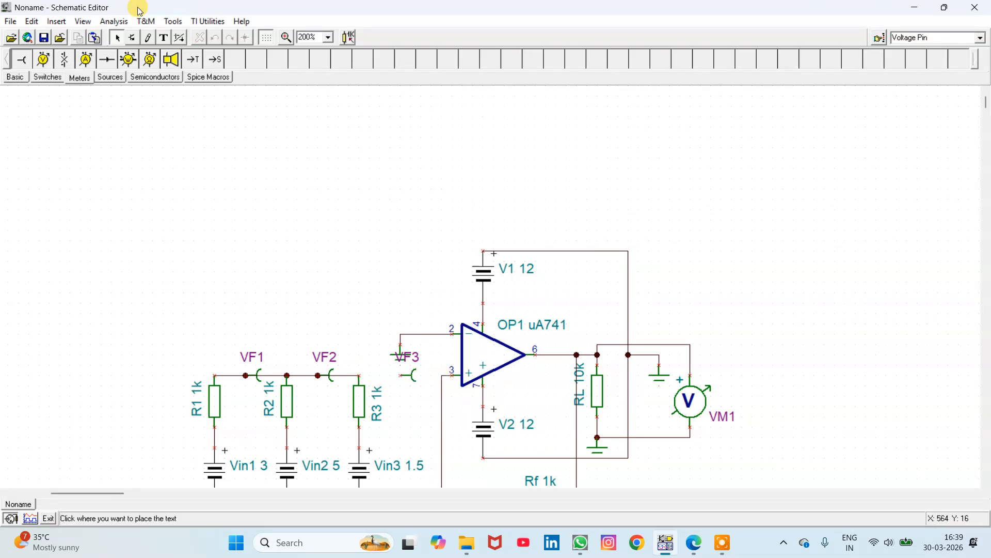
- Wire the node above R2 over VF2 and R3 to VF3, and continue the line to op-amp pin 3
{"action": "left_click", "coordinate": [149, 38]}
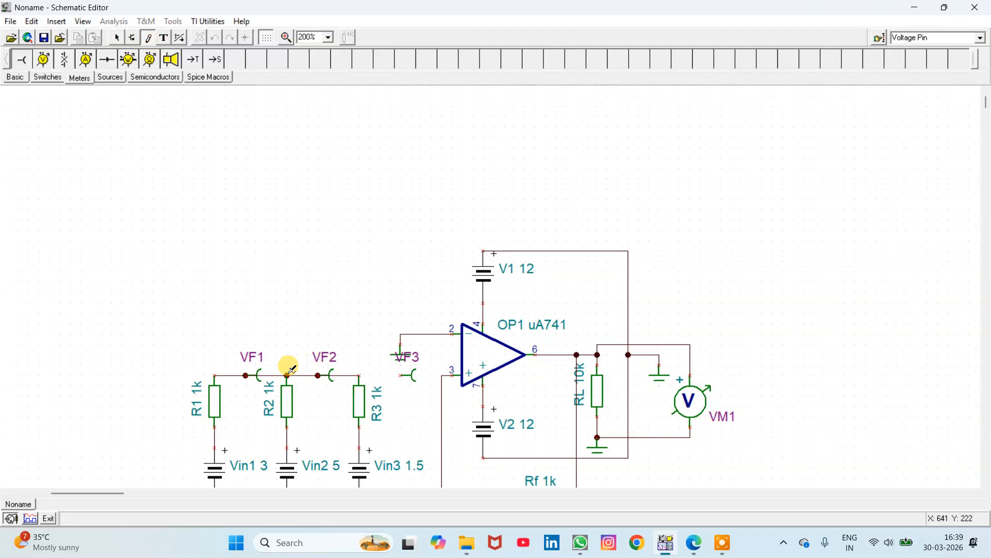
{"action": "key", "text": "Escape"}
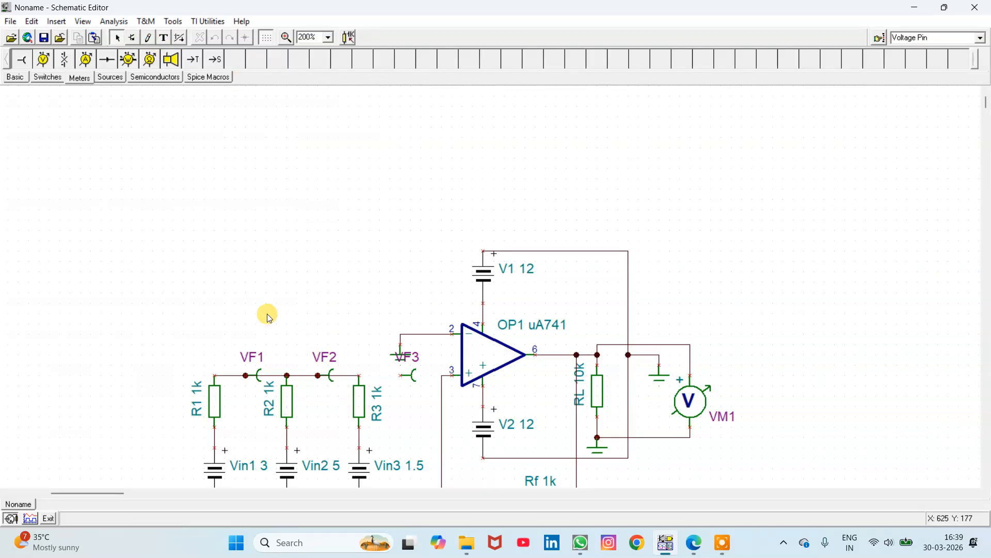
{"action": "left_click_drag", "start_coordinate": [287, 374], "coordinate": [296, 326]}
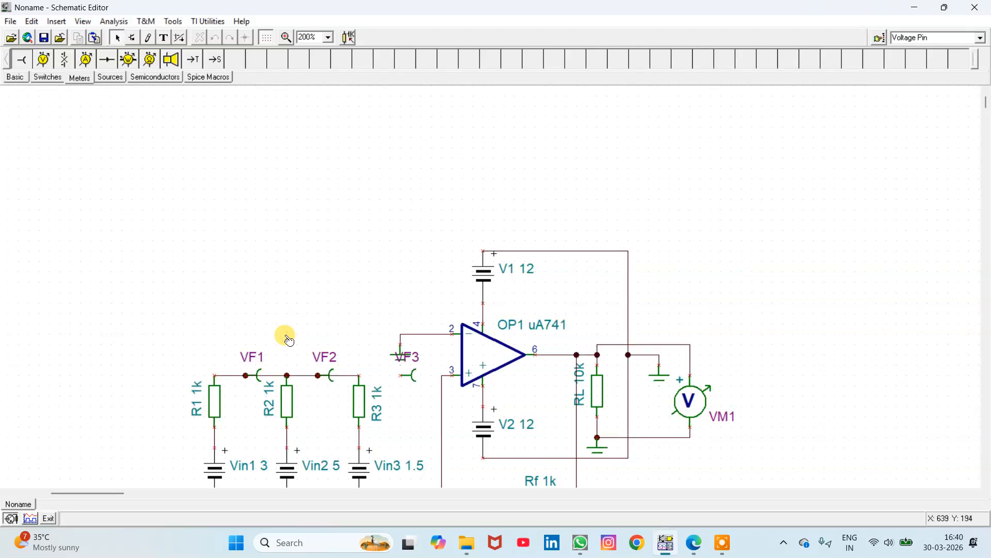
{"action": "mouse_move", "coordinate": [286, 366]}
{"action": "left_mouse_down"}
{"action": "mouse_move", "coordinate": [289, 327]}
{"action": "mouse_move", "coordinate": [395, 369]}
{"action": "mouse_move", "coordinate": [439, 367]}
{"action": "mouse_move", "coordinate": [368, 345]}
{"action": "mouse_move", "coordinate": [394, 341]}
{"action": "mouse_move", "coordinate": [383, 361]}
{"action": "mouse_move", "coordinate": [451, 332]}
{"action": "left_mouse_up"}
{"action": "left_click_drag", "start_coordinate": [404, 371], "coordinate": [444, 373]}
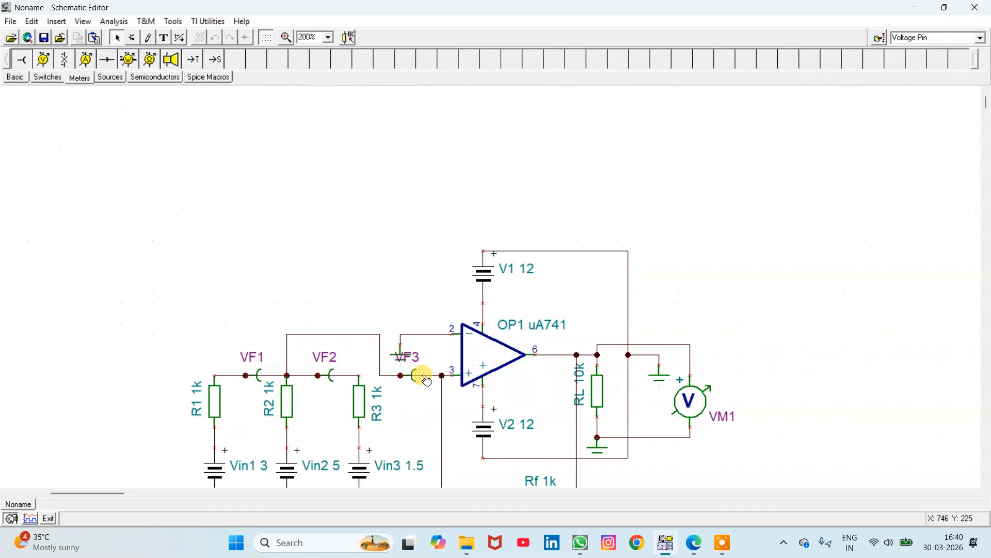
{"action": "left_click", "coordinate": [425, 366]}
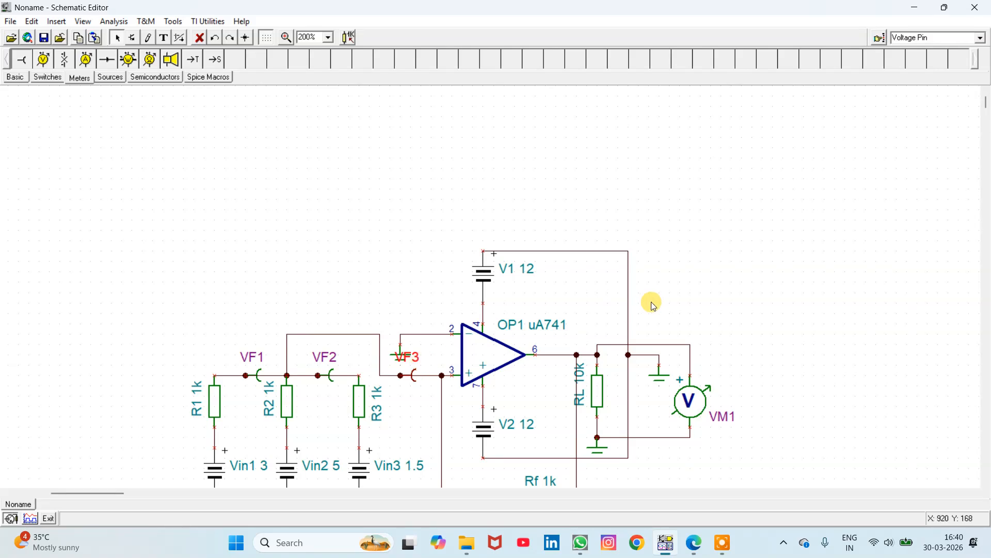
- Simulate the rewired circuit's transient response from 0 to 80 ms and separate its curves for examination, closing the results window when done
{"action": "left_click", "coordinate": [112, 22]}
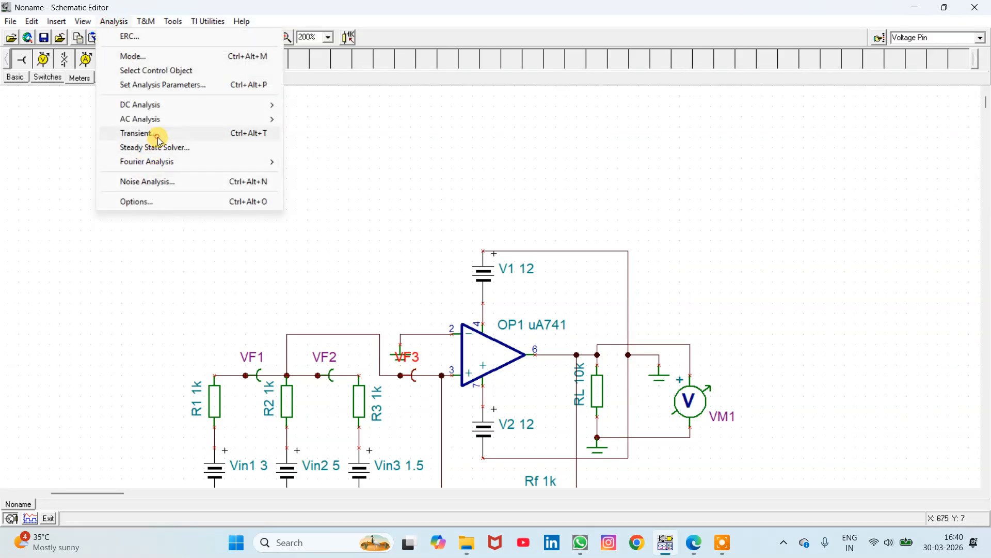
{"action": "left_click", "coordinate": [157, 135]}
{"action": "left_click", "coordinate": [577, 244]}
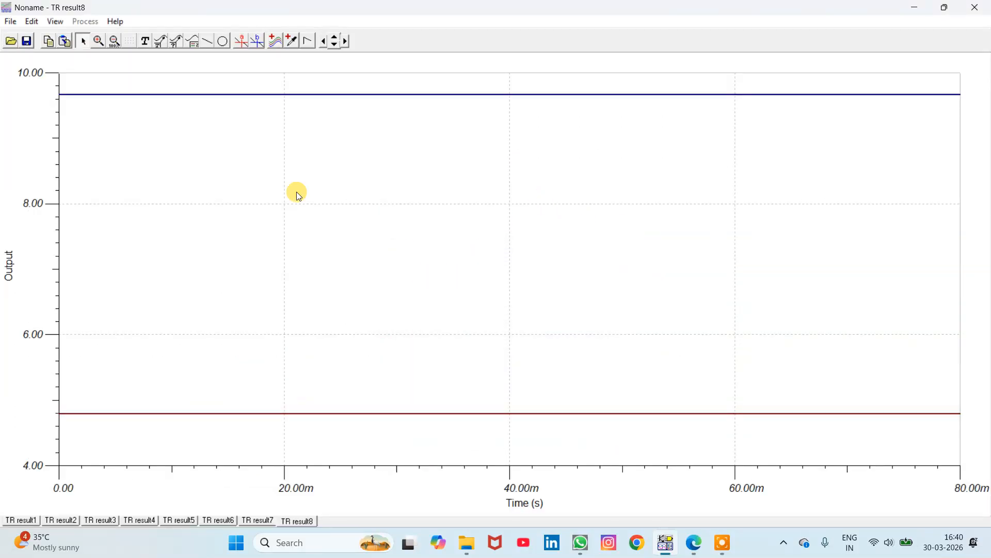
{"action": "left_click", "coordinate": [55, 21]}
{"action": "left_click", "coordinate": [85, 98]}
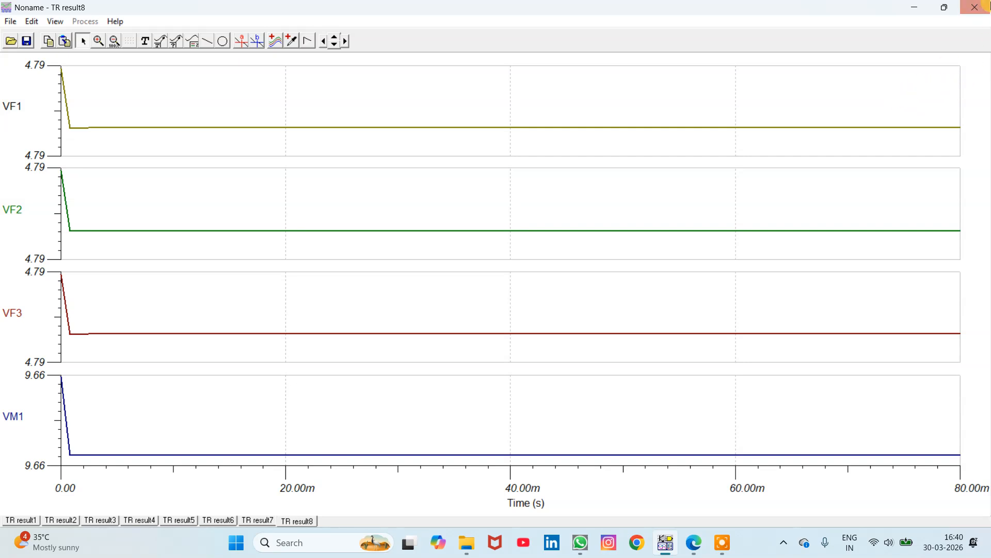
{"action": "left_click", "coordinate": [975, 7]}
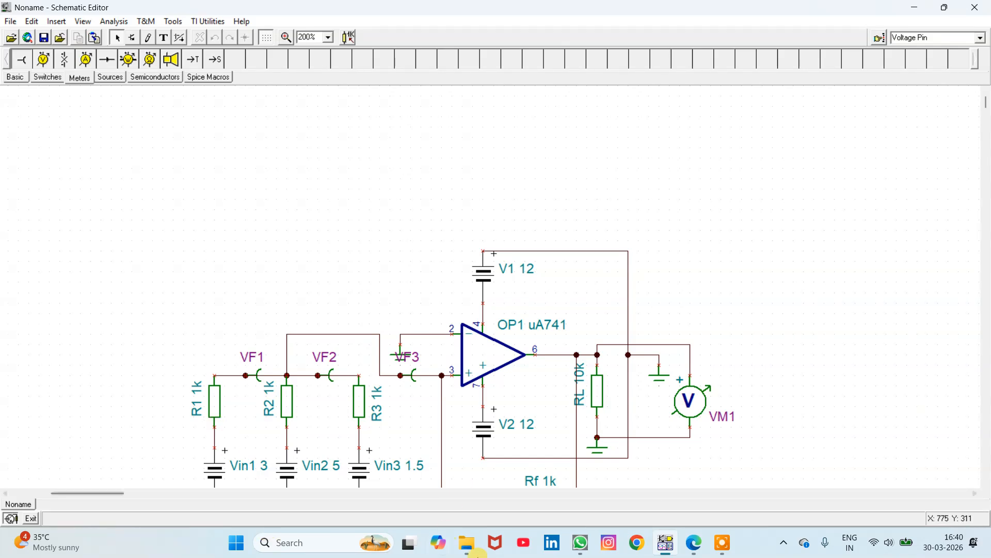
{"action": "scroll", "coordinate": [443, 316], "scroll_direction": "down", "scroll_amount": 2}
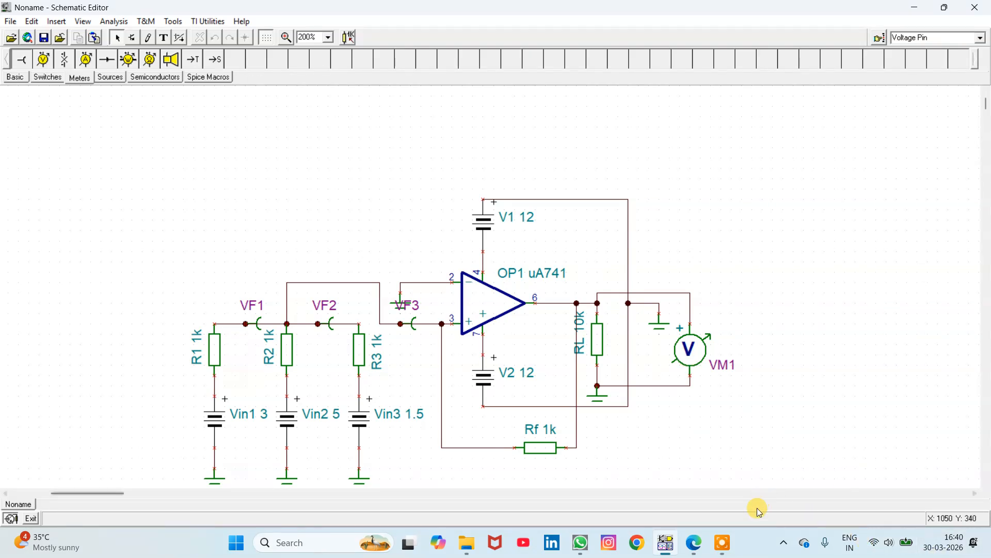
{"action": "left_click", "coordinate": [727, 543]}
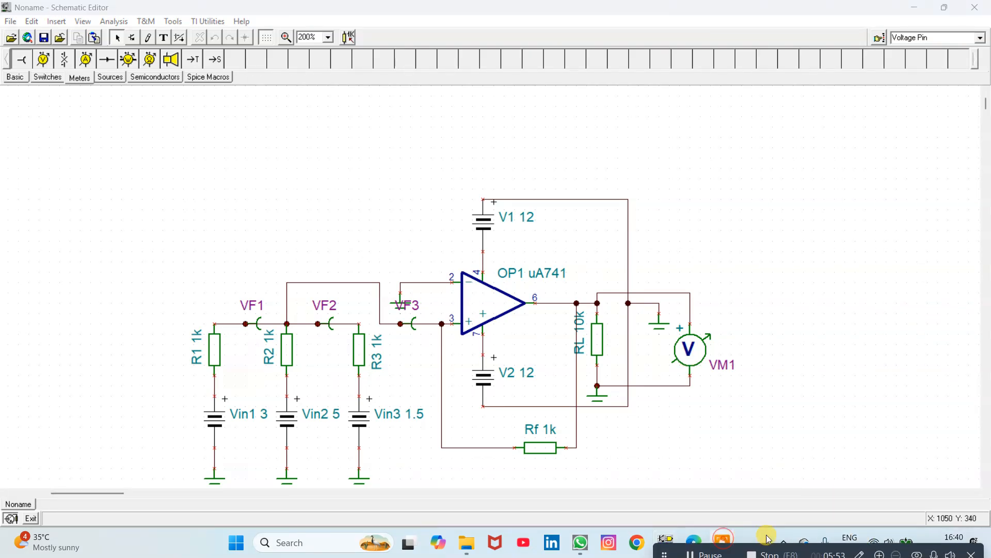